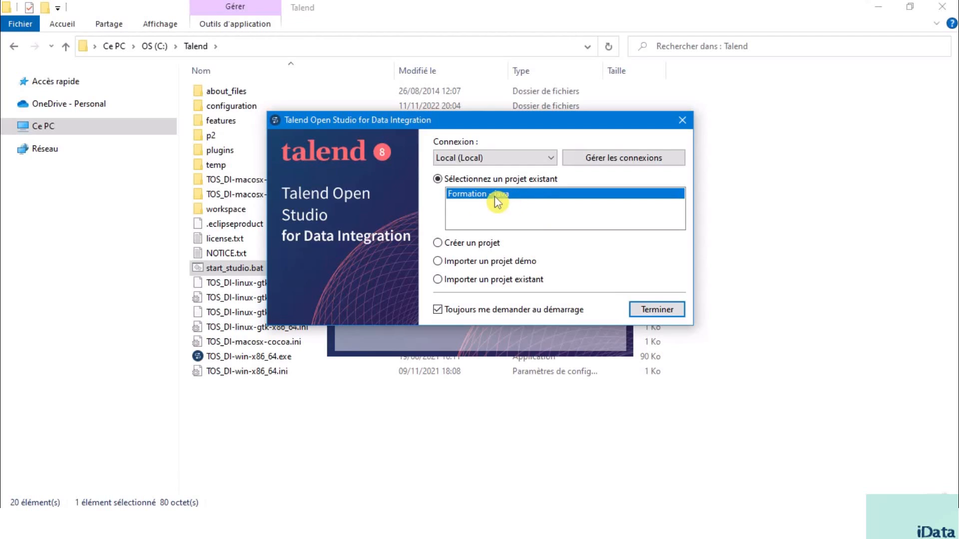
Step: Open the existing local project "Formation - java" and reveal all metadata types under Métadonnées in the enlarged repository tree
click(538, 200)
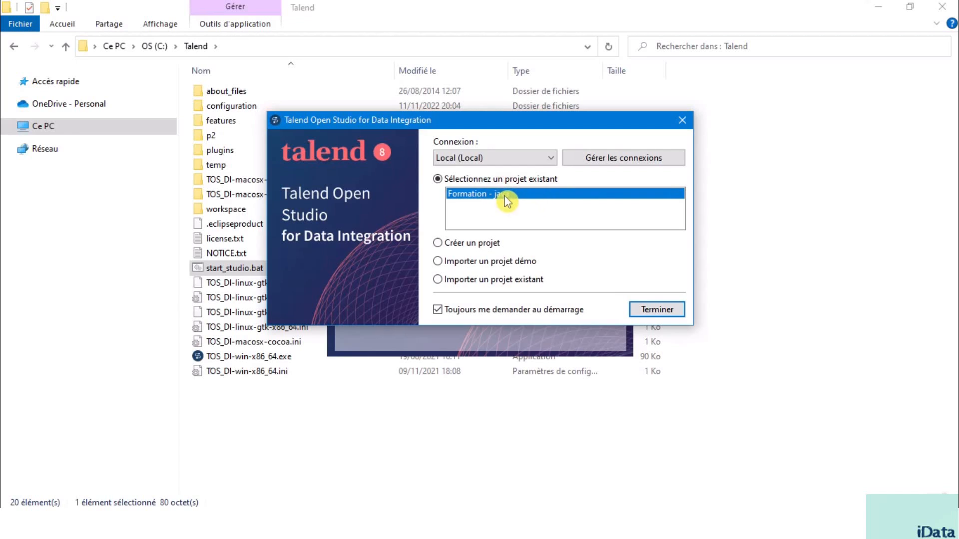
click(661, 312)
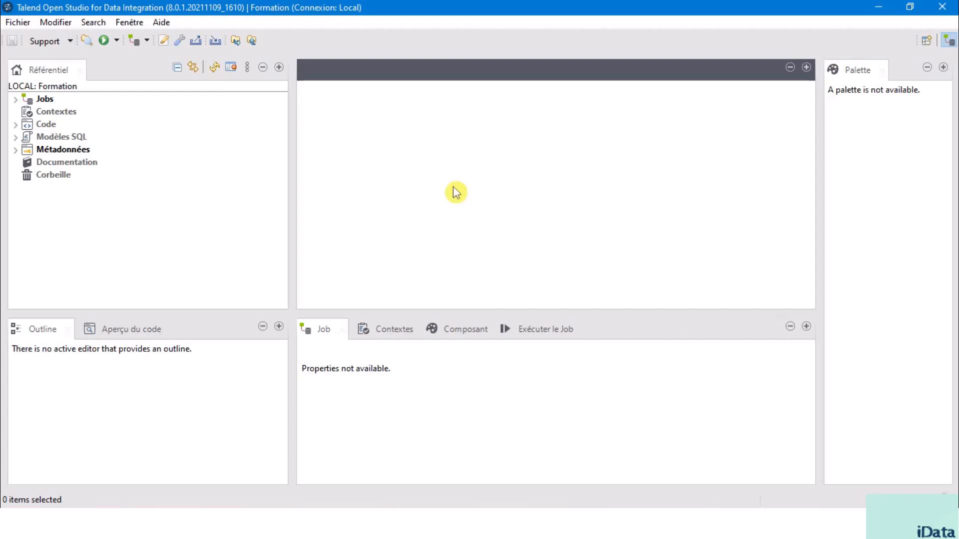
click(64, 150)
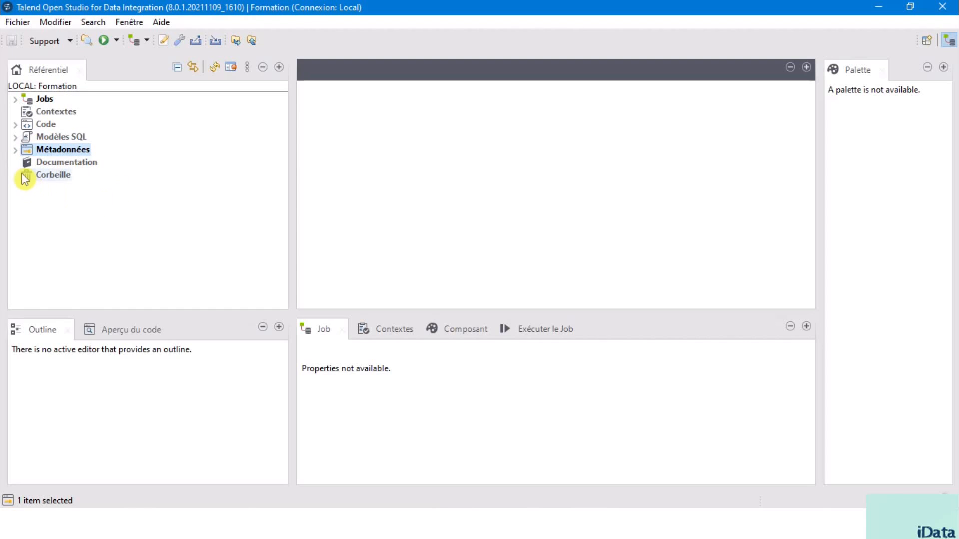
click(15, 152)
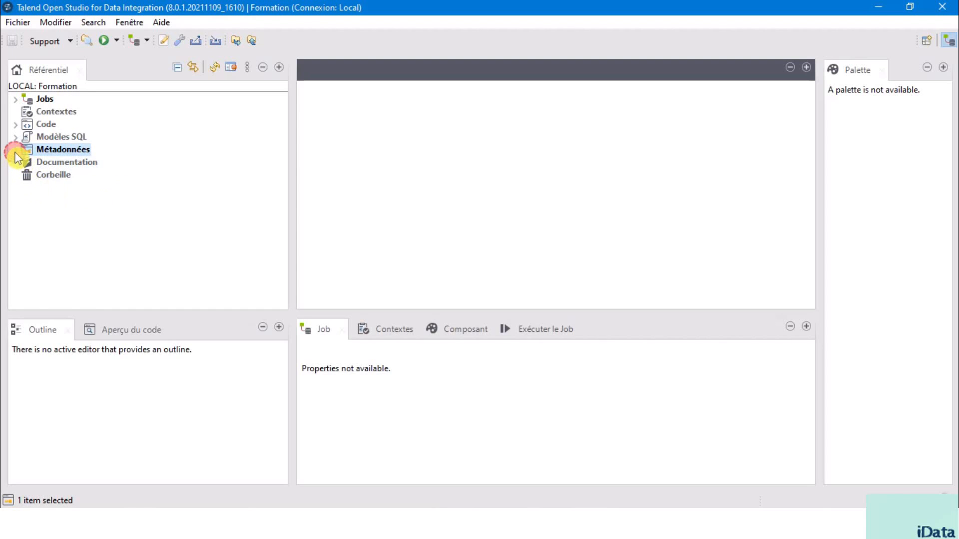
drag(184, 314, 181, 429)
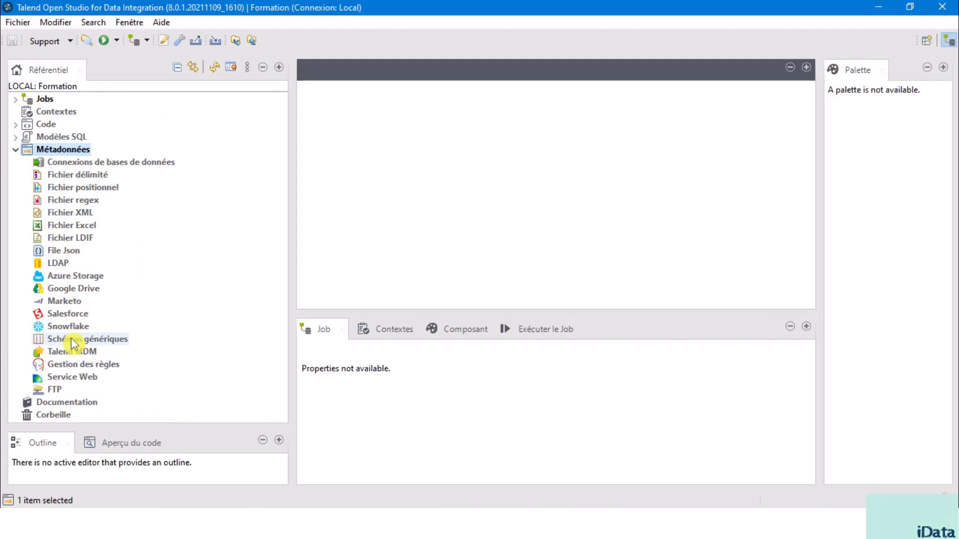
Step: Create a delimited file metadata entry named Clients, with objective "Création de métadonnées grâce à un fichier csv" and description "Métadonnées client"
click(80, 180)
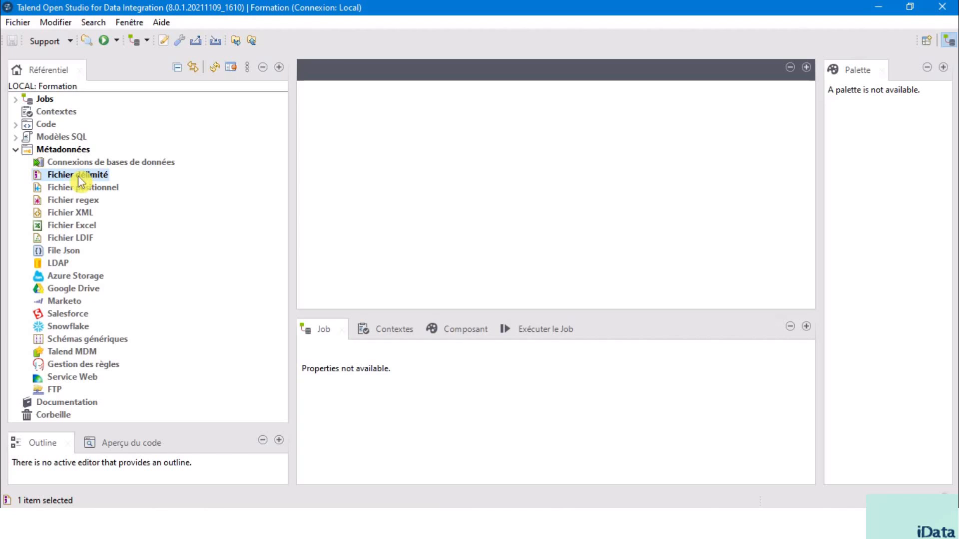
key(alt)
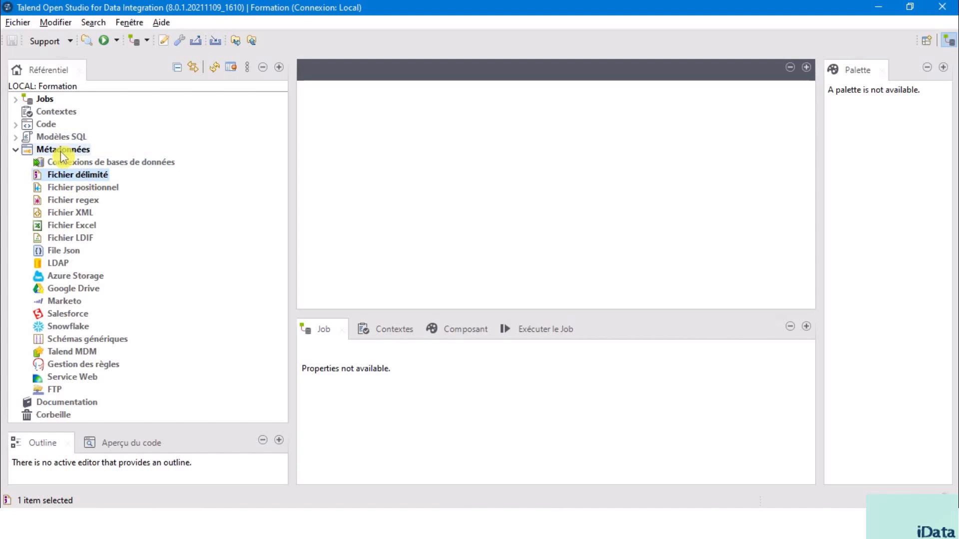
right_click(81, 179)
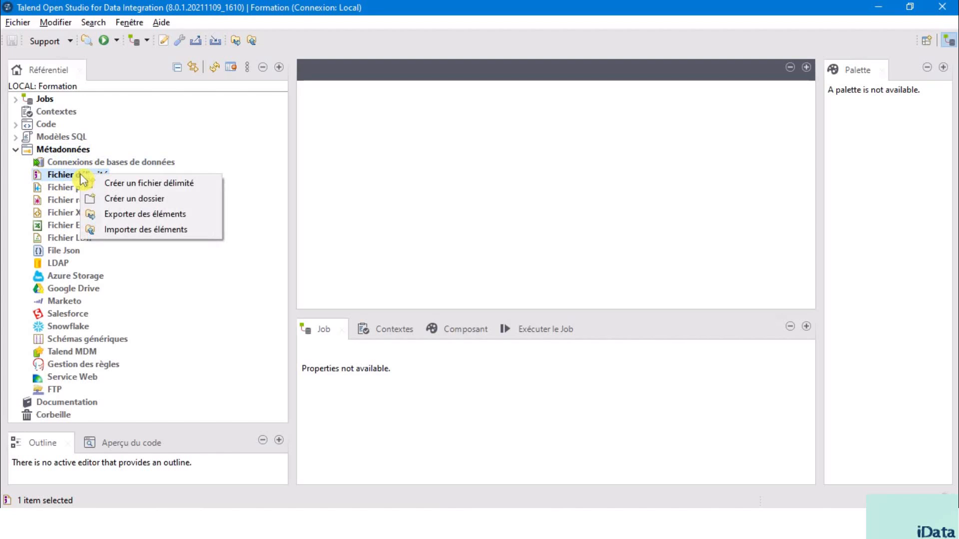
click(158, 187)
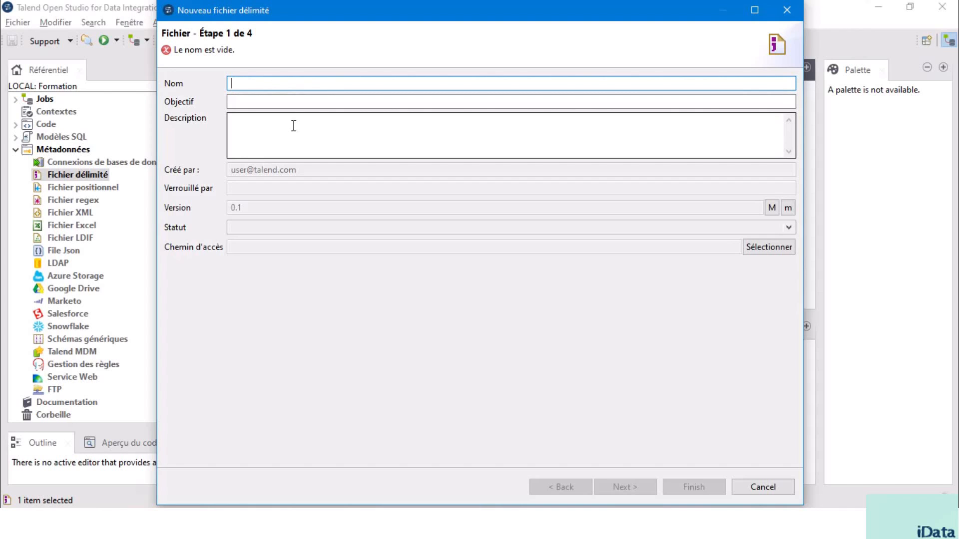
click(266, 85)
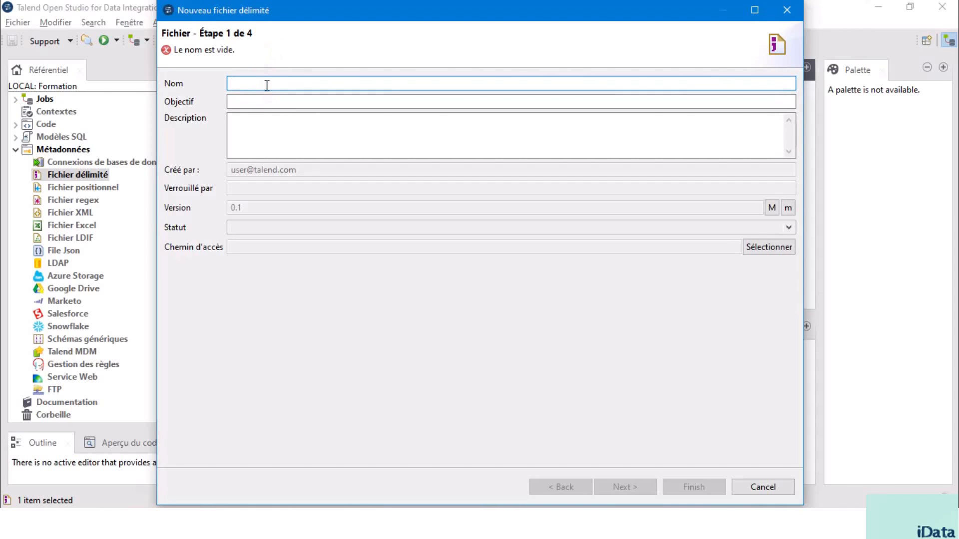
text(Clients)
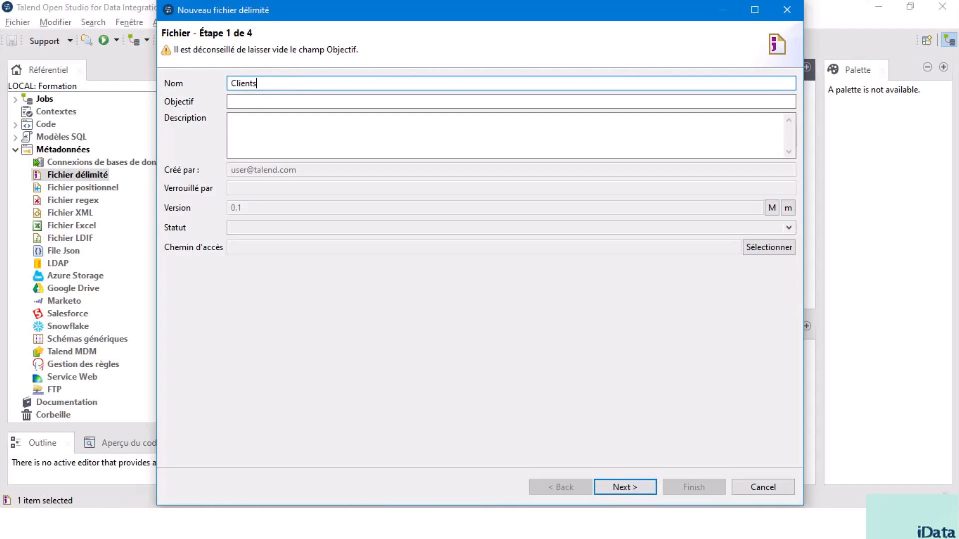
key(Tab)
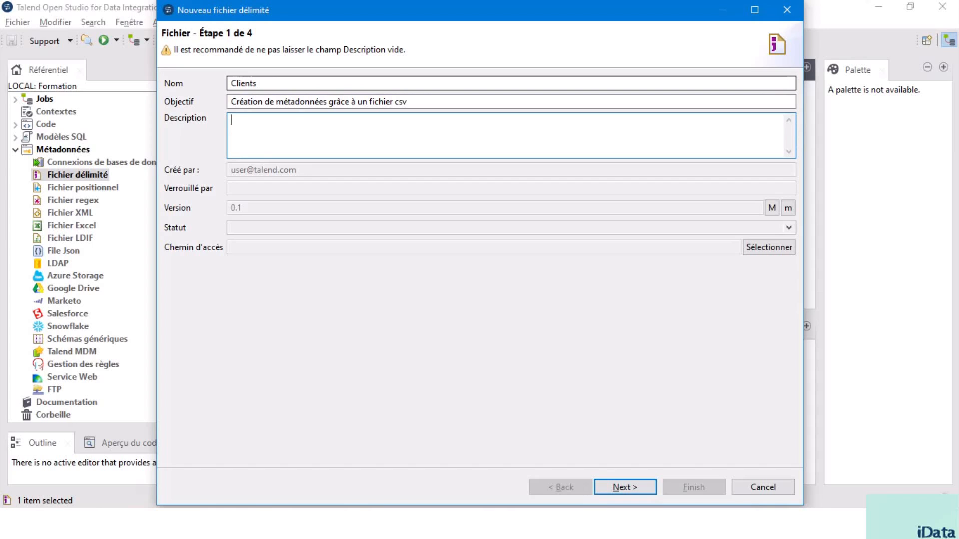
text(Métadonnées client)
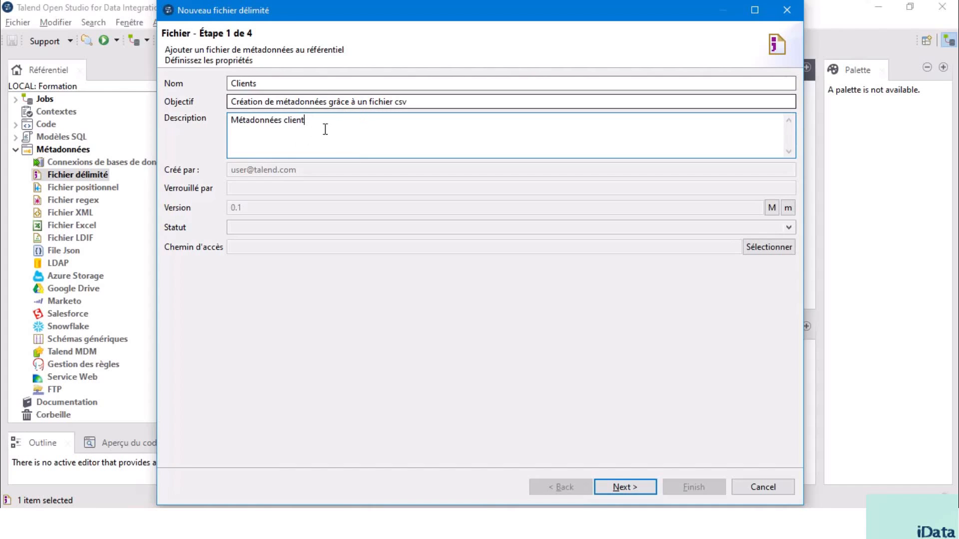
click(625, 487)
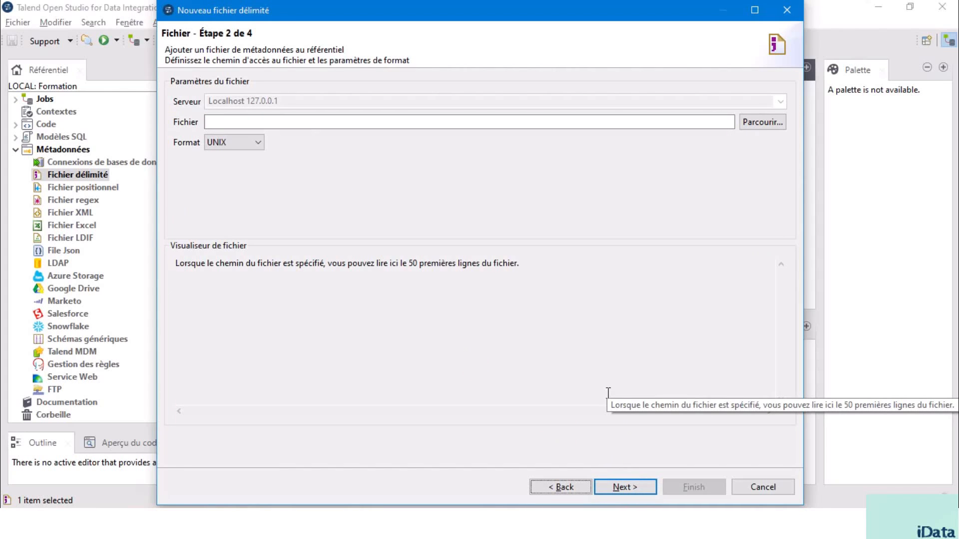
Step: Set the source file to C:/Formation Talend/Section 2/Clients.csv with the WINDOWS format, and continue to the parsing settings
click(764, 122)
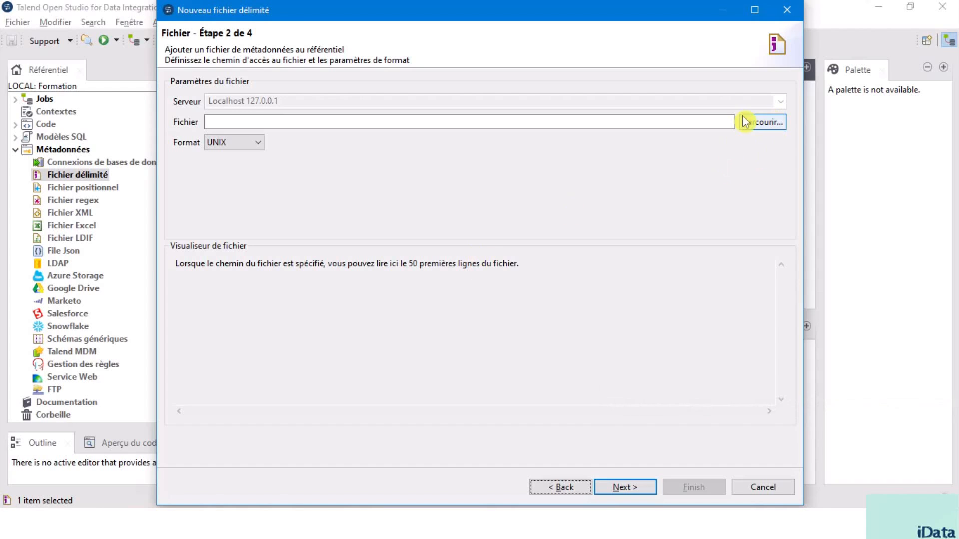
click(762, 131)
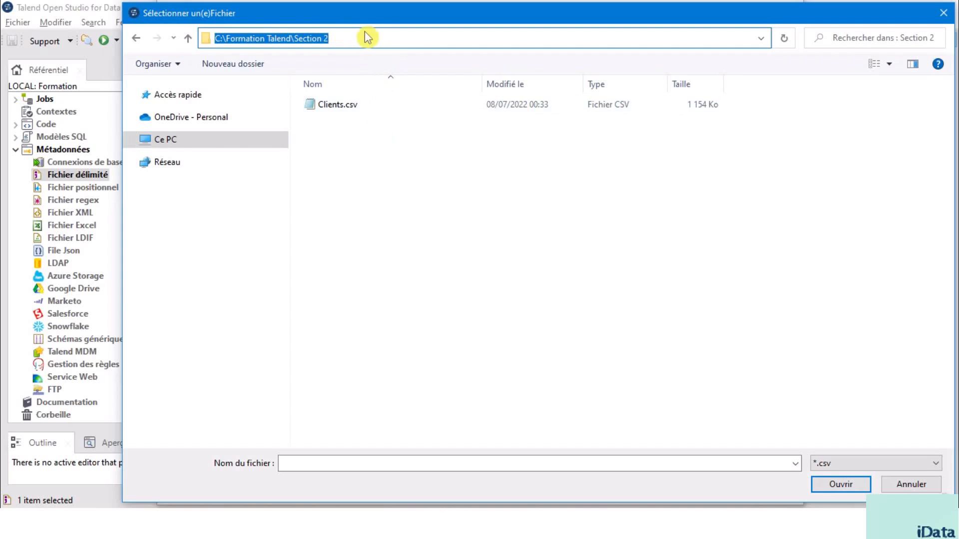
click(353, 114)
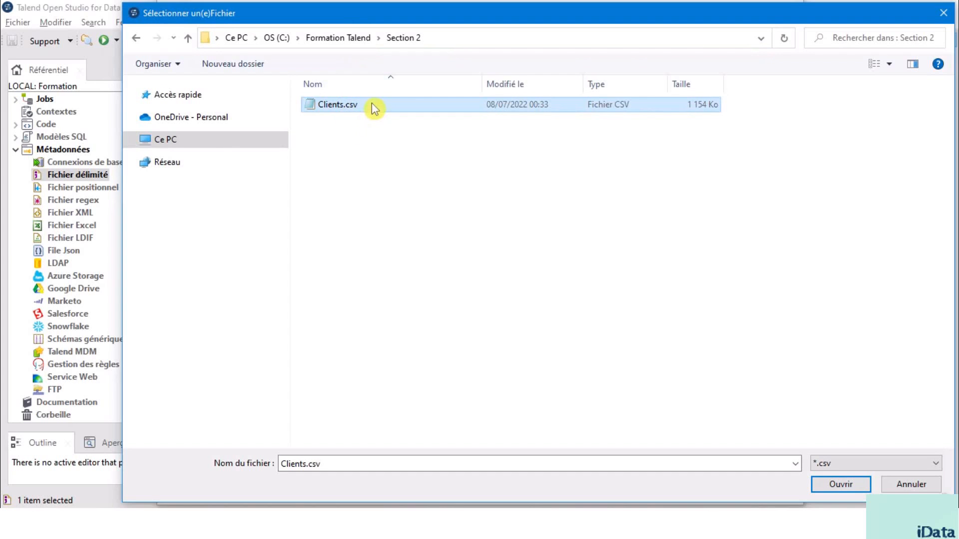
double_click(371, 110)
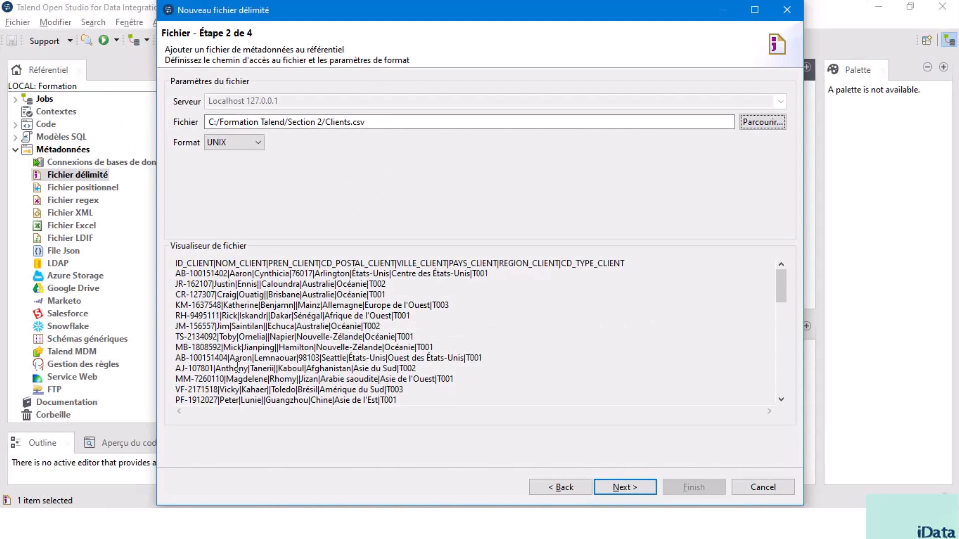
click(259, 146)
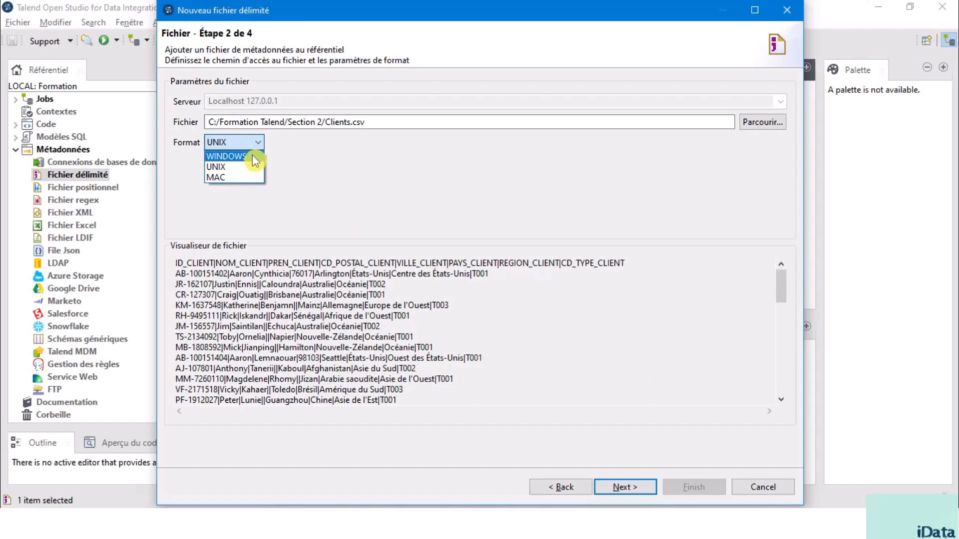
click(253, 159)
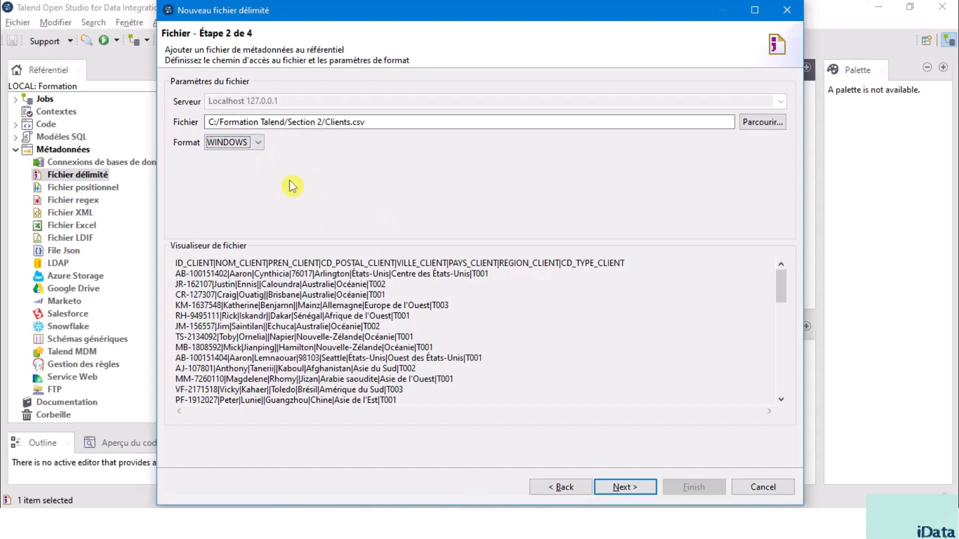
click(624, 490)
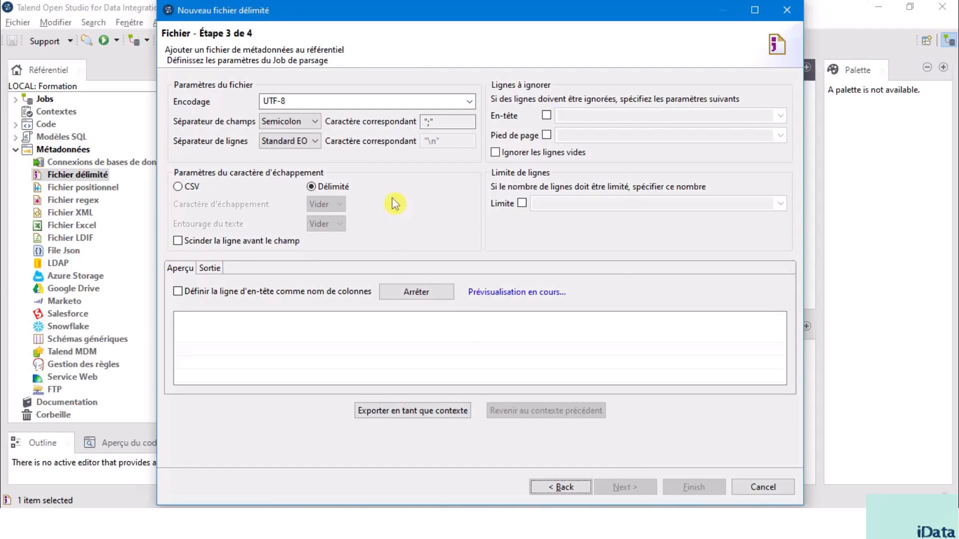
Step: Keep the encoding at UTF-8 and set the field separator to Custom UTF8 with the character "|"
click(192, 102)
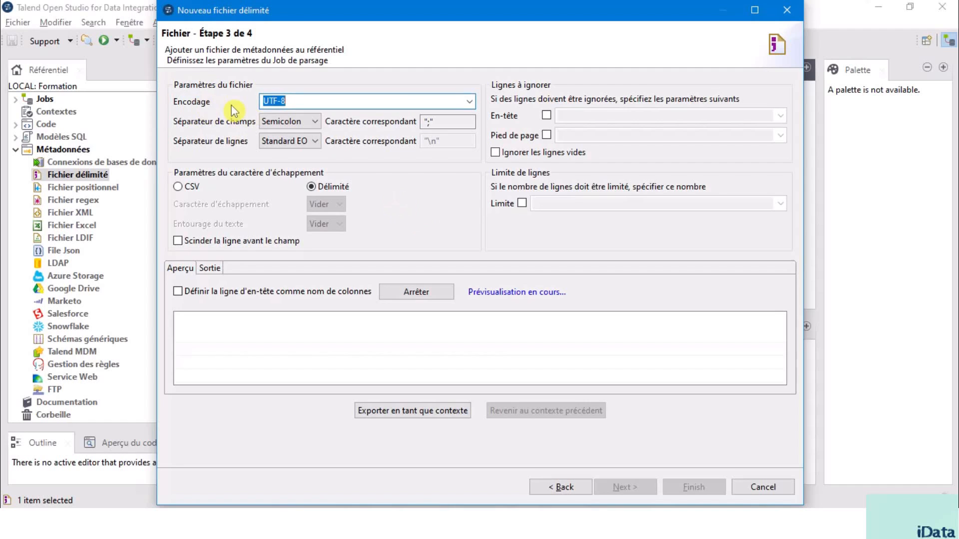
click(470, 102)
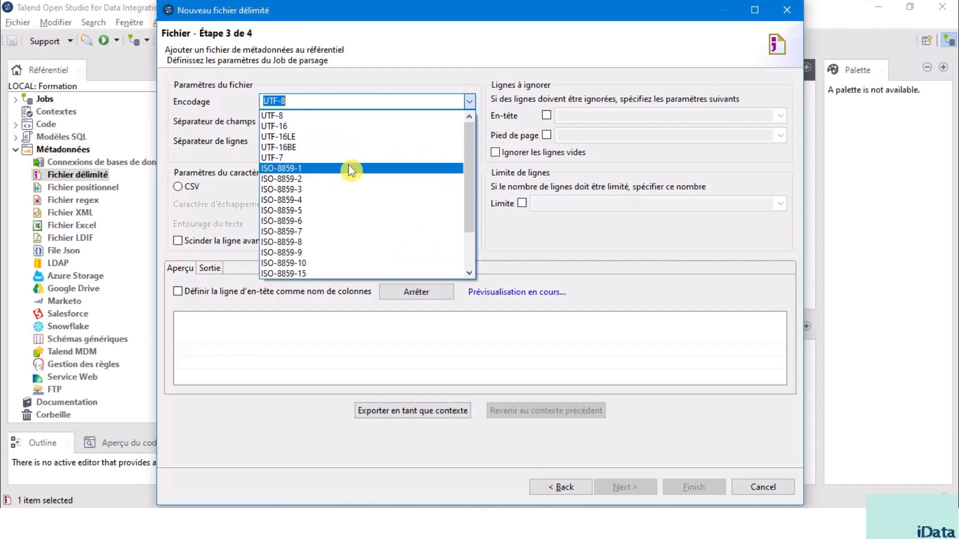
click(363, 123)
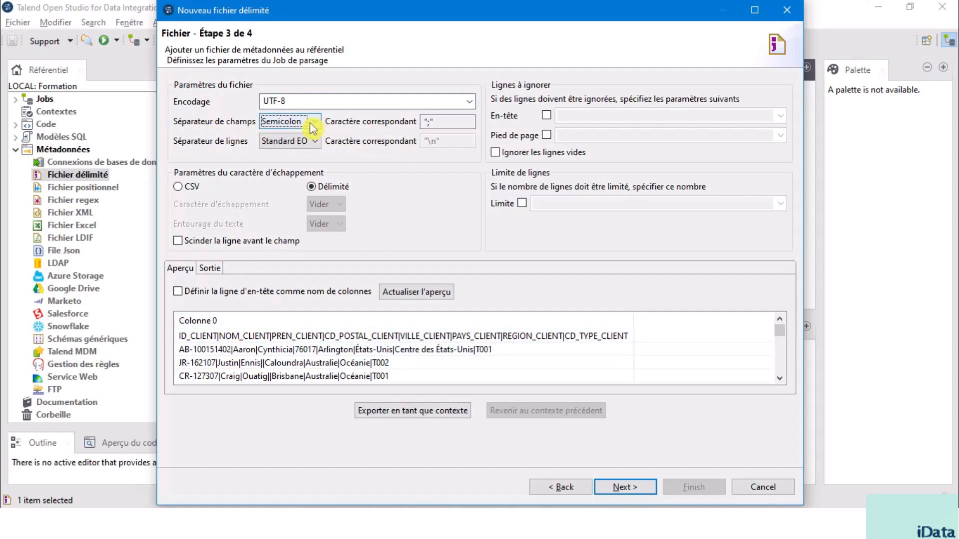
click(428, 123)
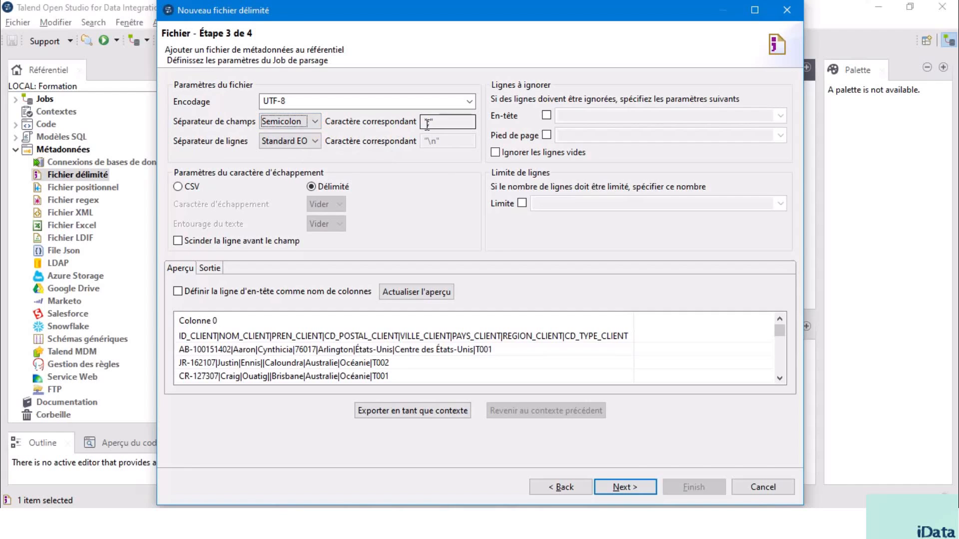
click(314, 123)
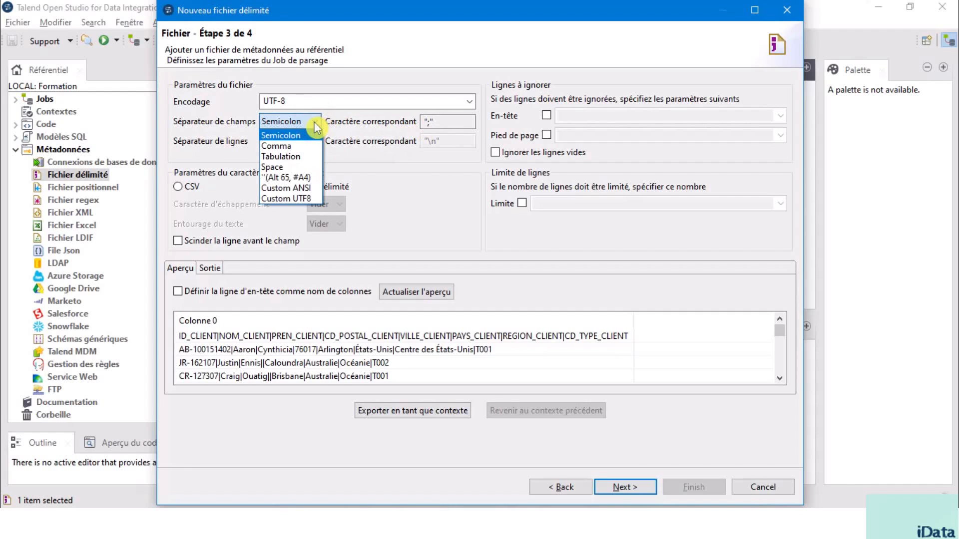
click(293, 199)
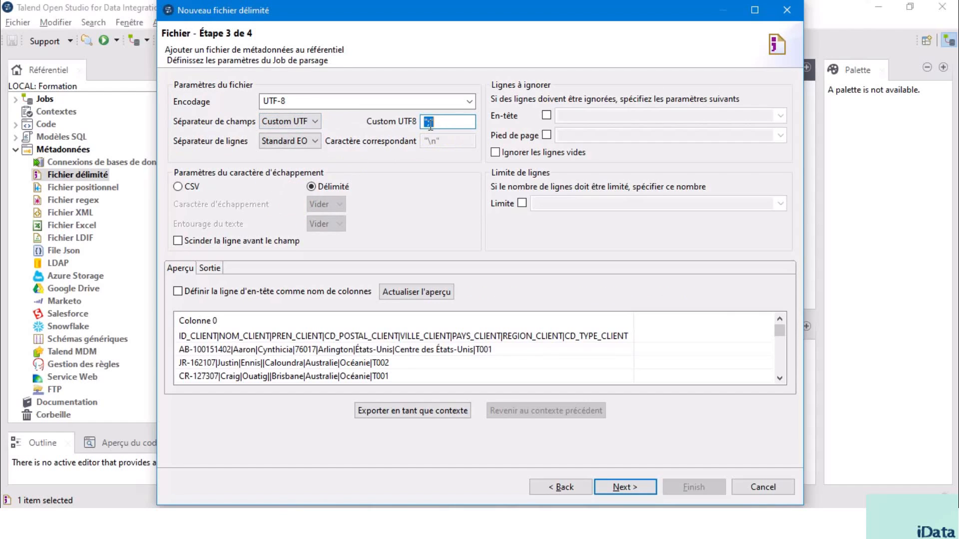
text(;)
click(314, 141)
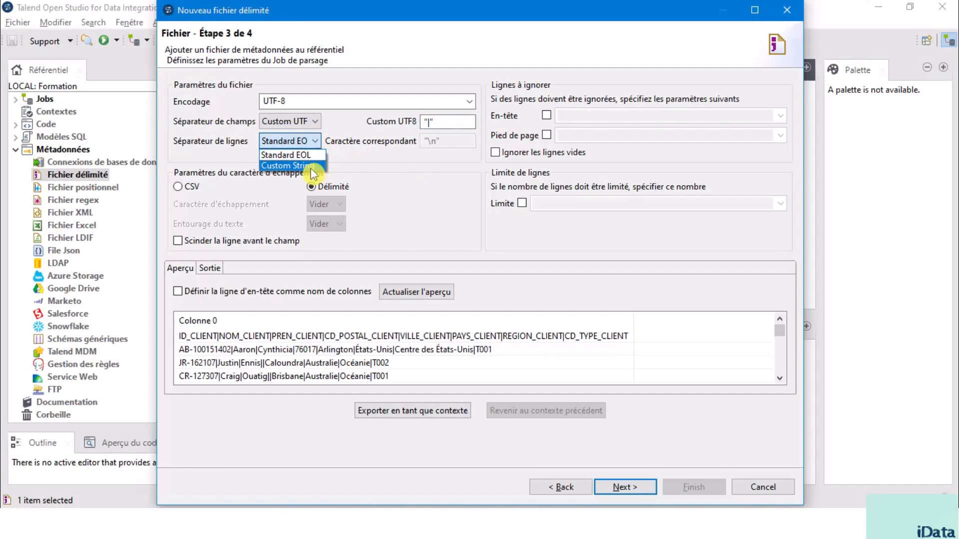
click(311, 167)
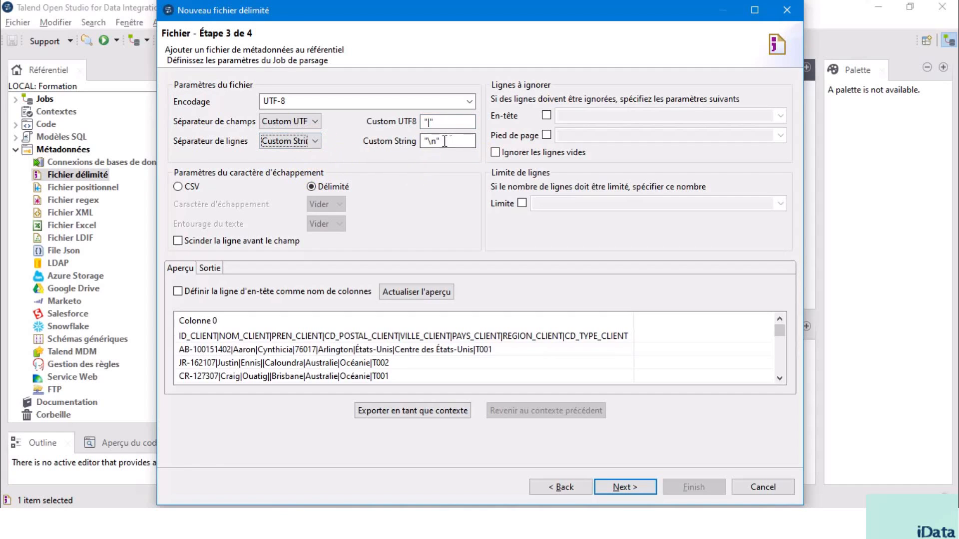
drag(423, 142, 435, 142)
click(312, 141)
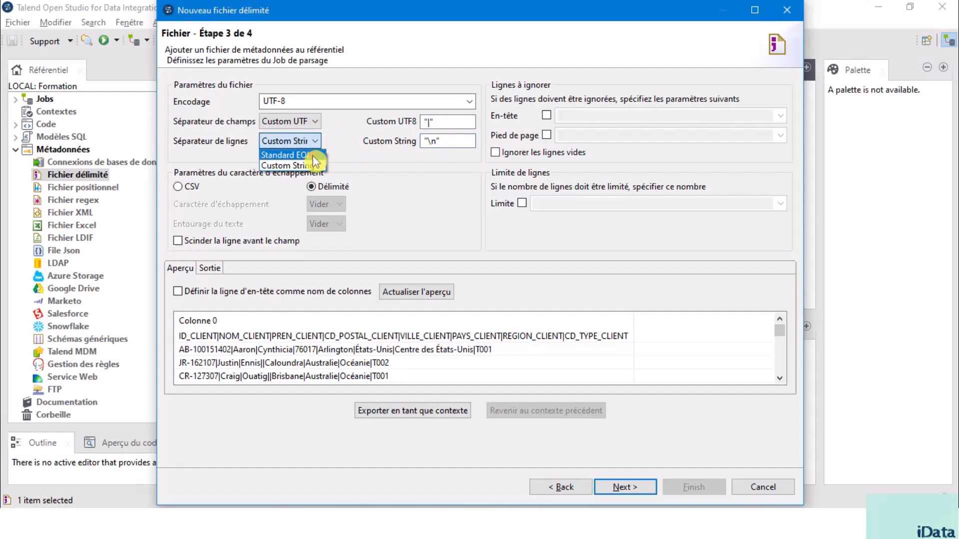
click(300, 154)
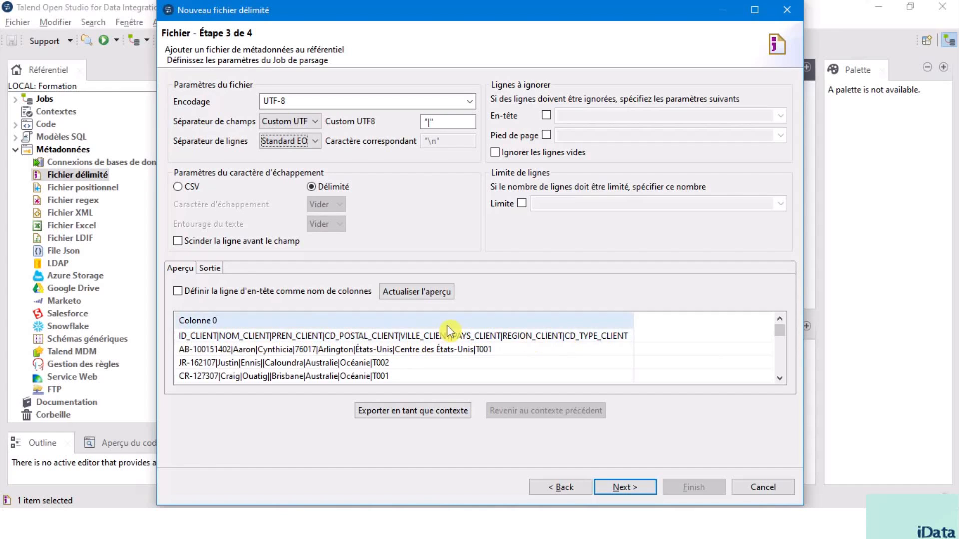
Step: Define the header row as column names, with 1 header line to ignore, and refresh the file preview
click(178, 292)
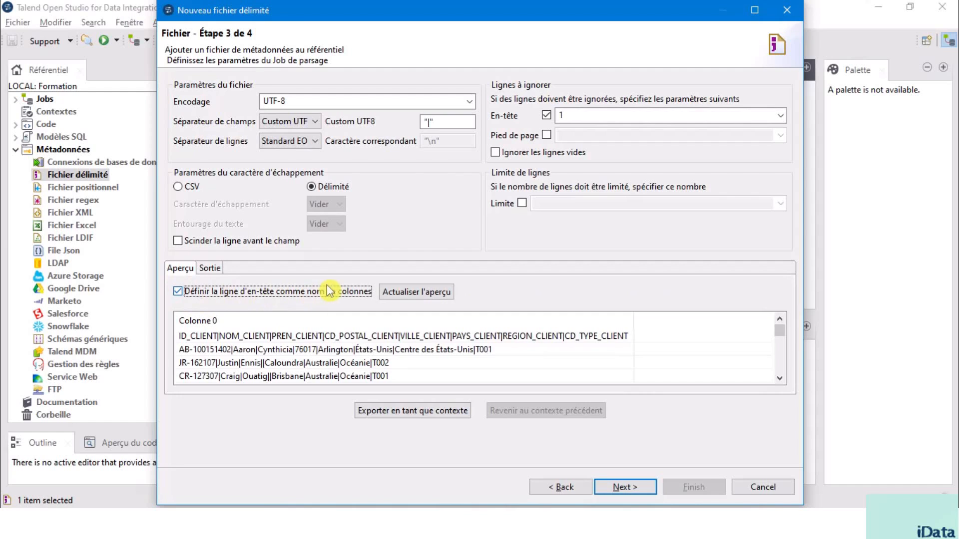
click(562, 116)
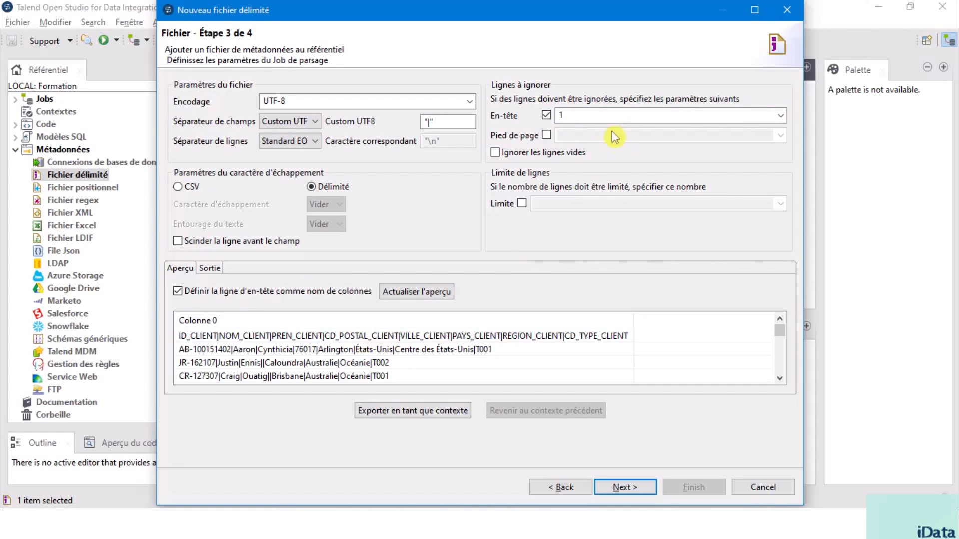
click(577, 114)
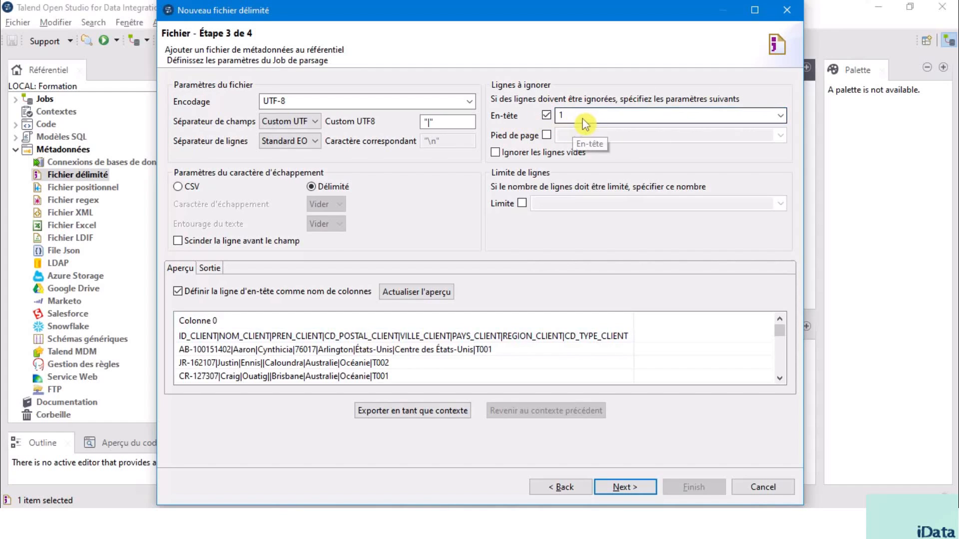
click(582, 118)
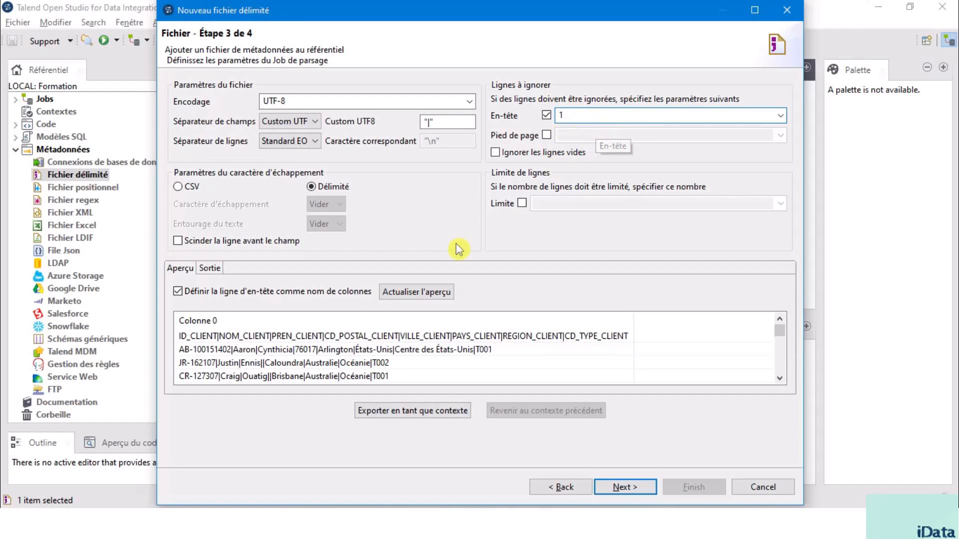
click(430, 294)
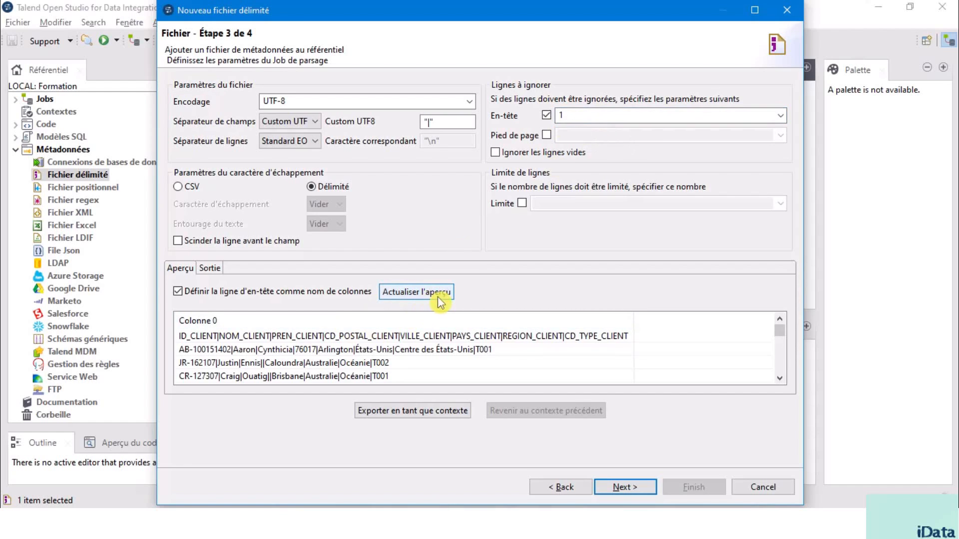
Step: Refresh the file preview and continue to the schema definition to review the columns of the Clients file
click(423, 299)
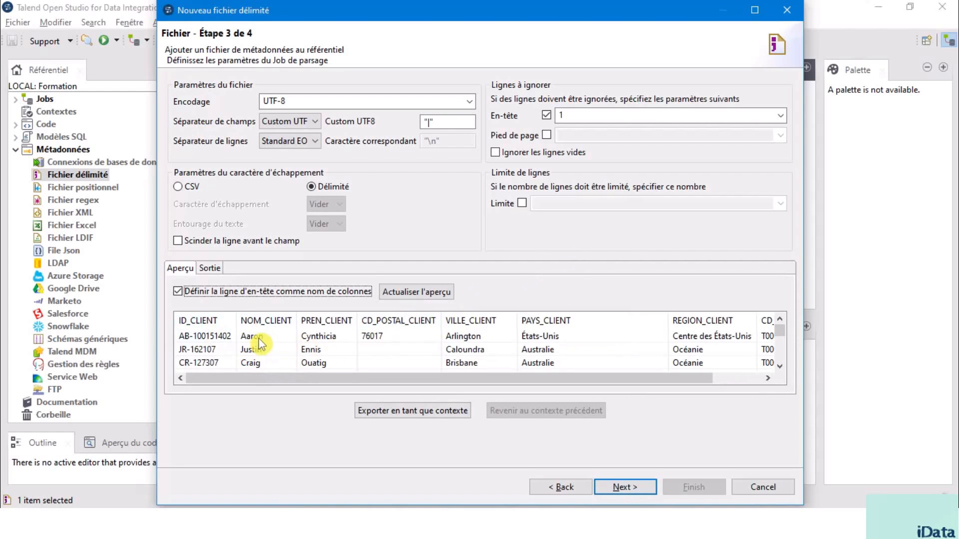
click(229, 129)
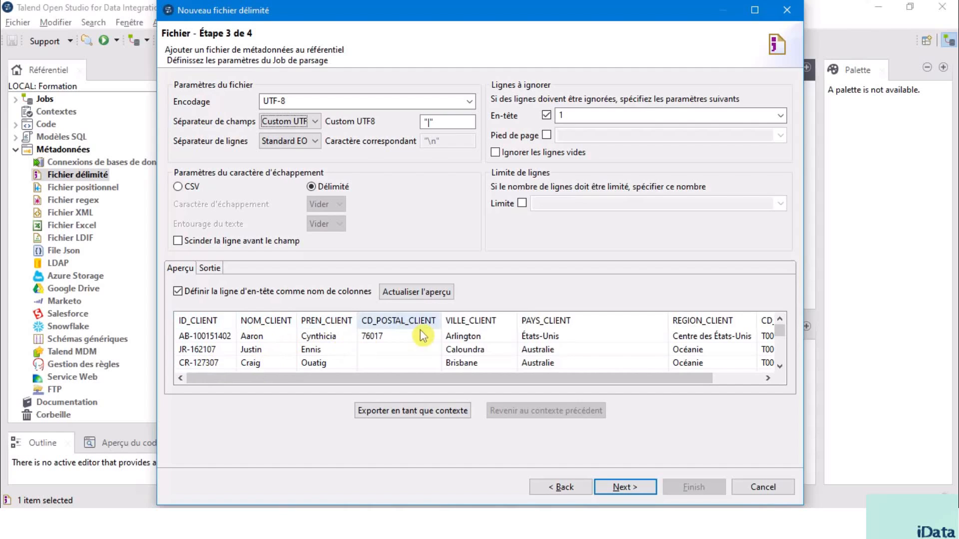
click(629, 488)
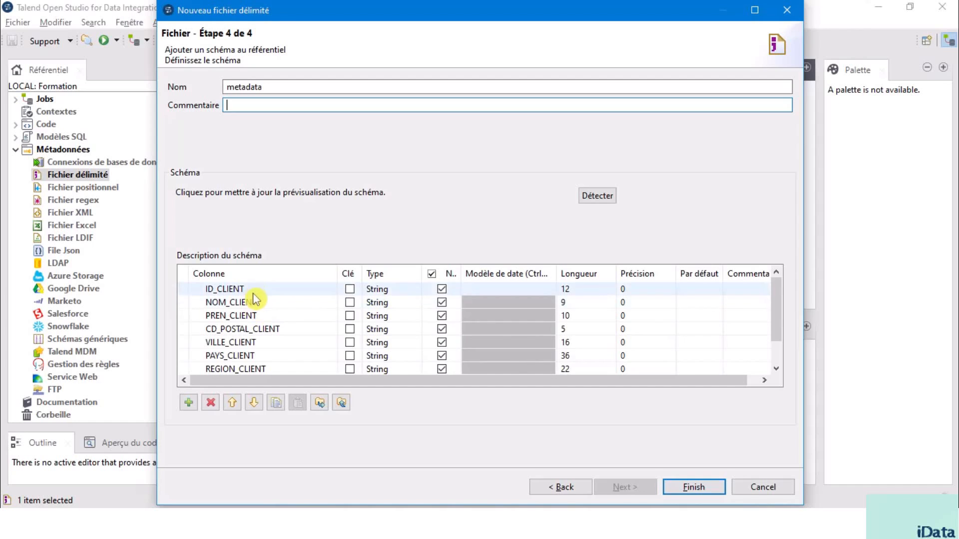
scroll(255, 310, down, 1)
scroll(252, 331, up, 1)
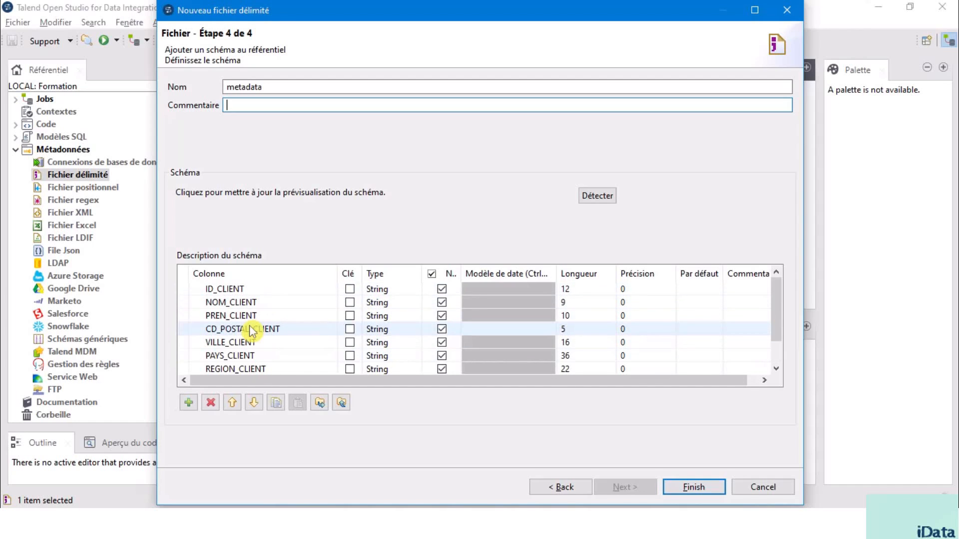
scroll(255, 332, down, 1)
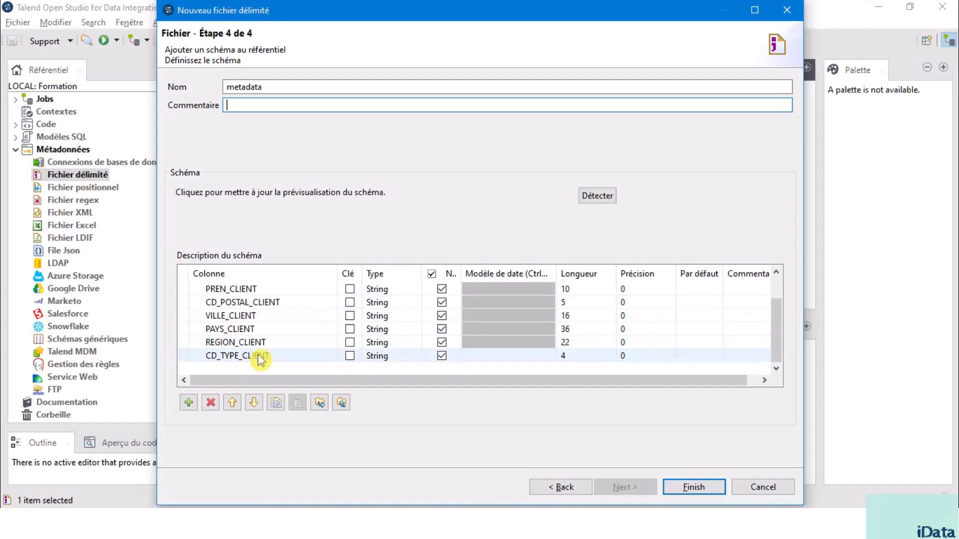
scroll(398, 294, up, 1)
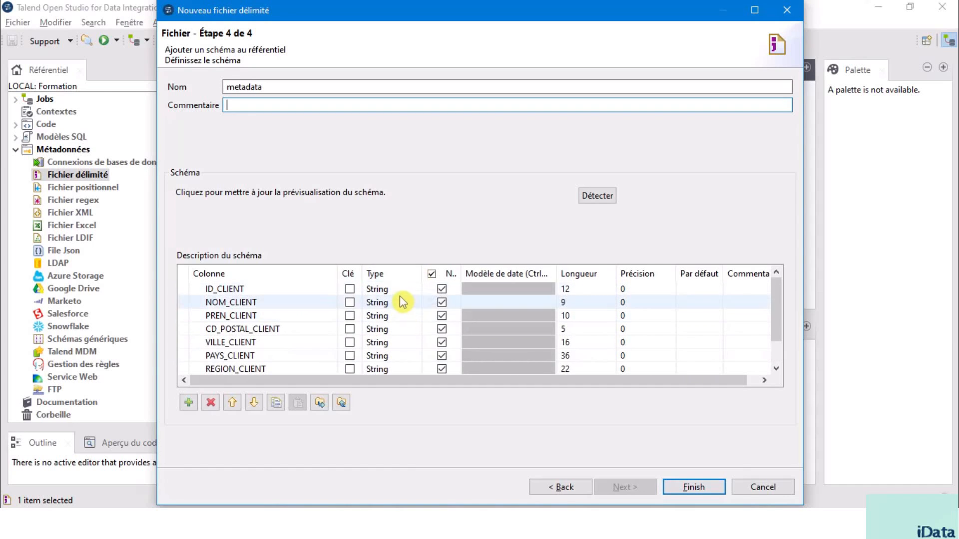
Step: Switch the ID_CLIENT column's type to int | Integer, and set it back to String
click(418, 290)
click(418, 290)
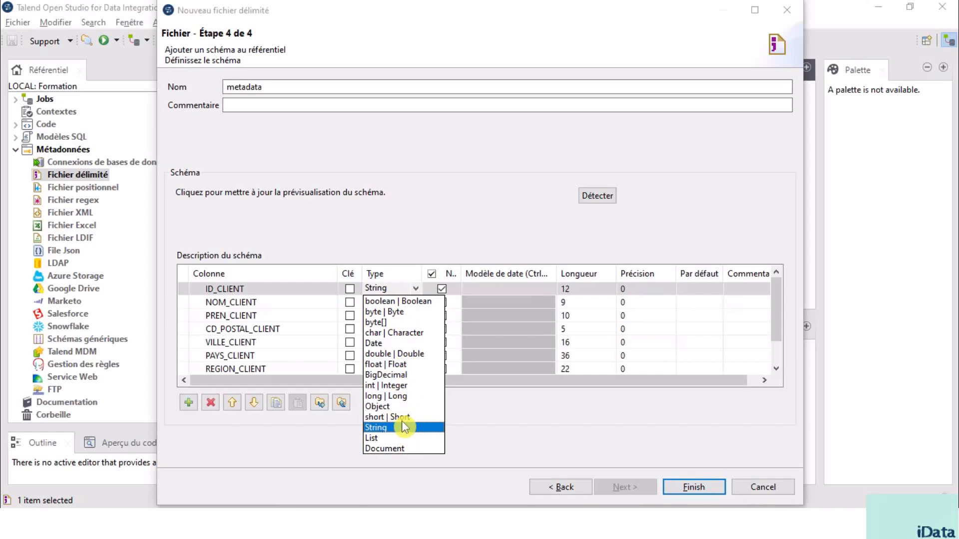
click(399, 386)
click(416, 290)
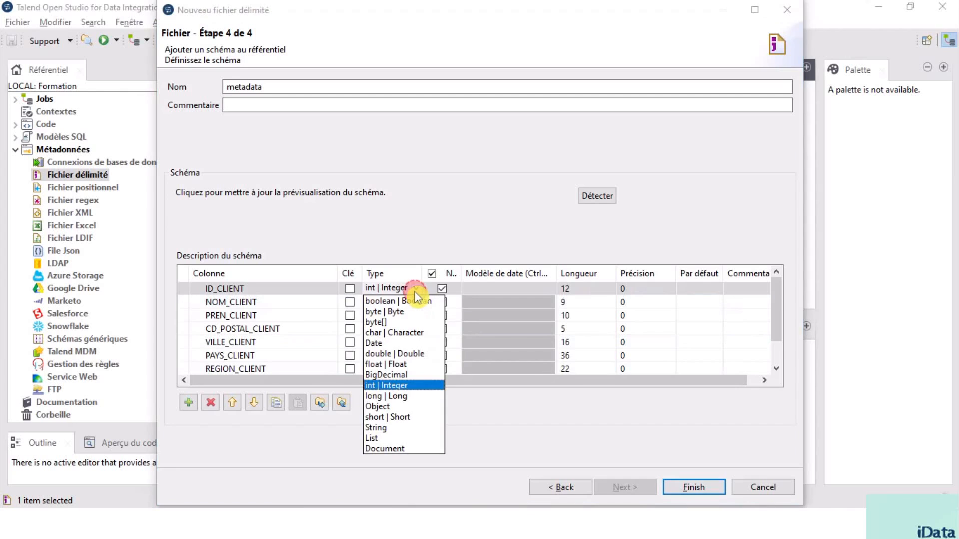
click(392, 428)
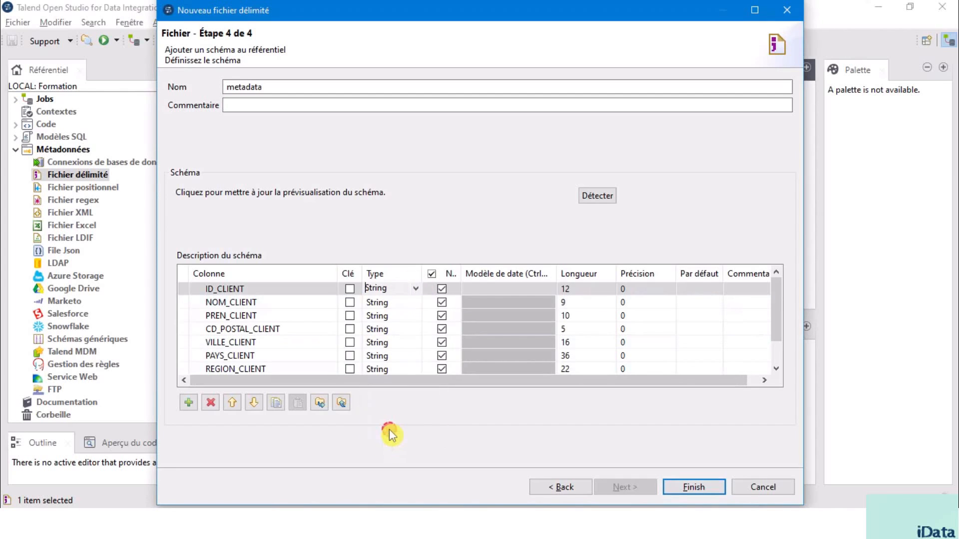
Step: Keep the schema name metadata with an empty comment and finish creating the Clients delimited file metadata
click(268, 316)
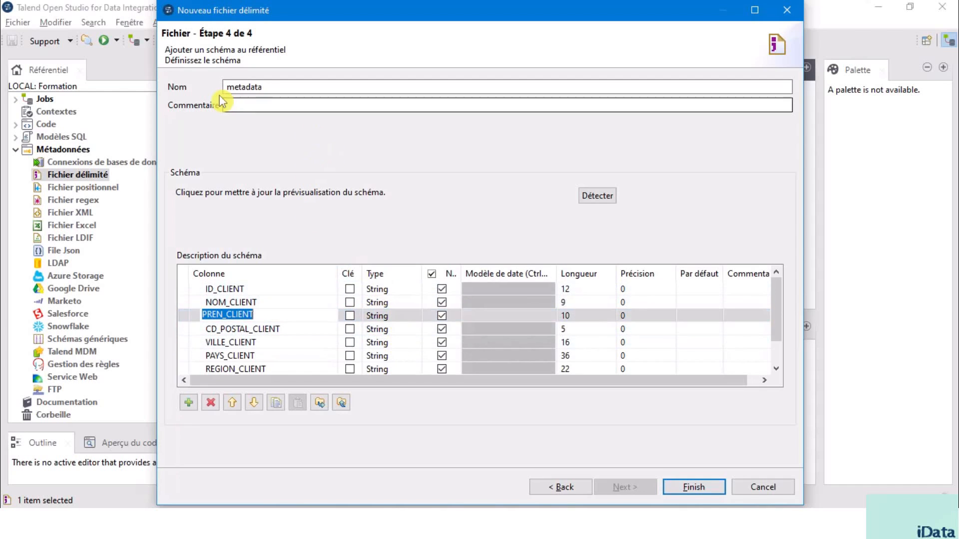
drag(274, 88, 205, 87)
click(318, 106)
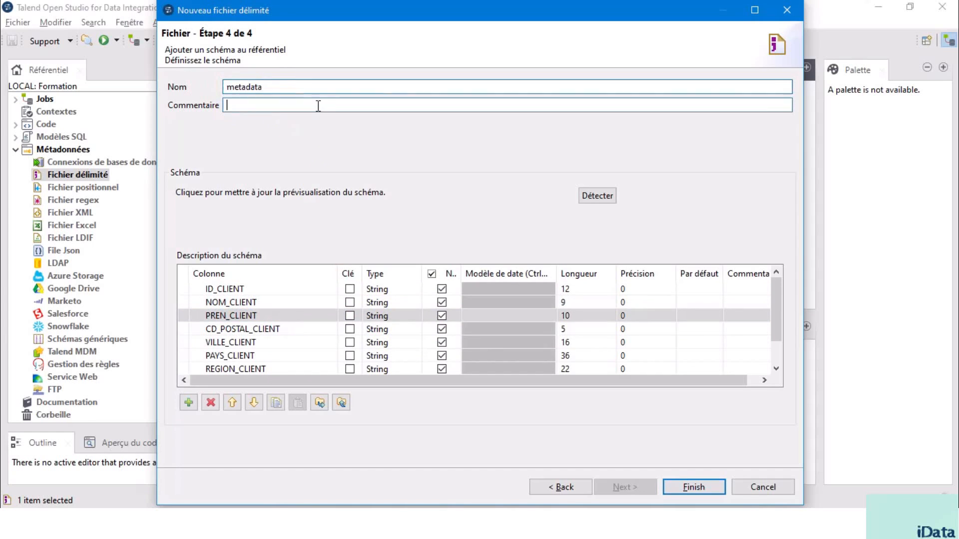
double_click(242, 85)
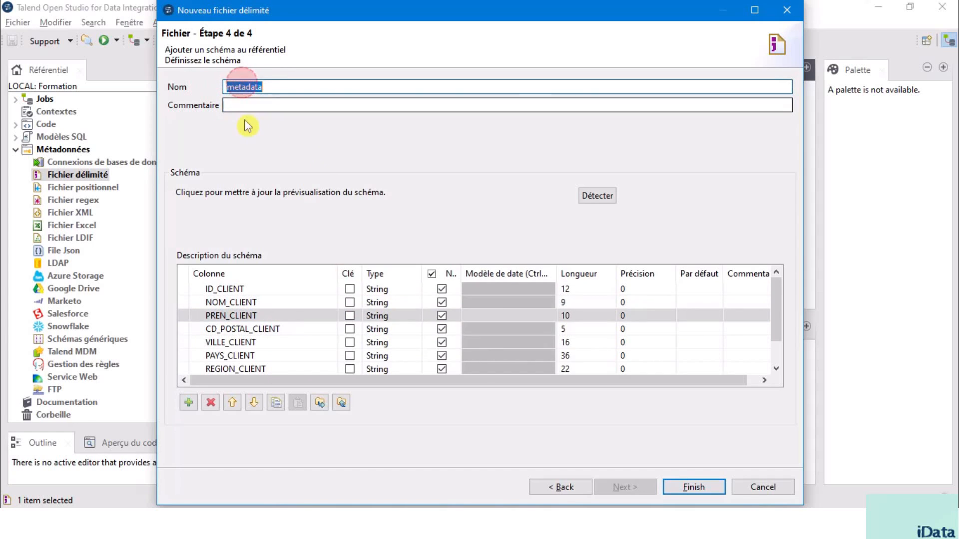
click(242, 104)
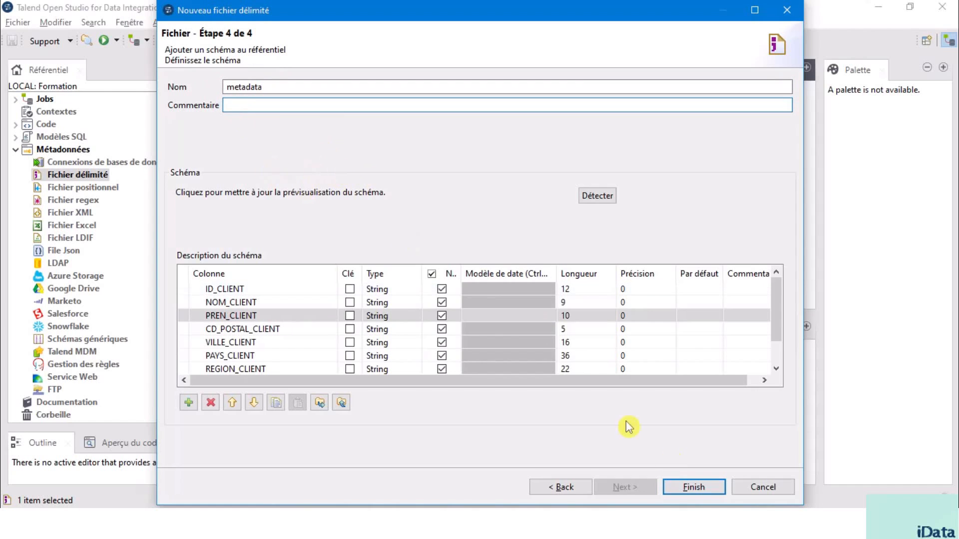
click(693, 487)
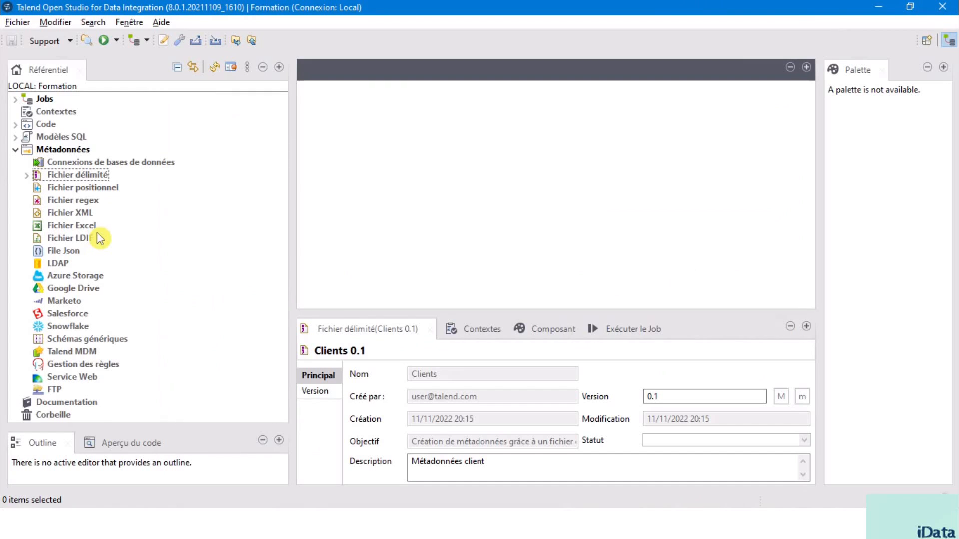
Step: Create an Excel file metadata entry named Produits, with objective "Création de métadonnées grâce à un fichier Excel" and description "Métadonnée produit"
click(72, 229)
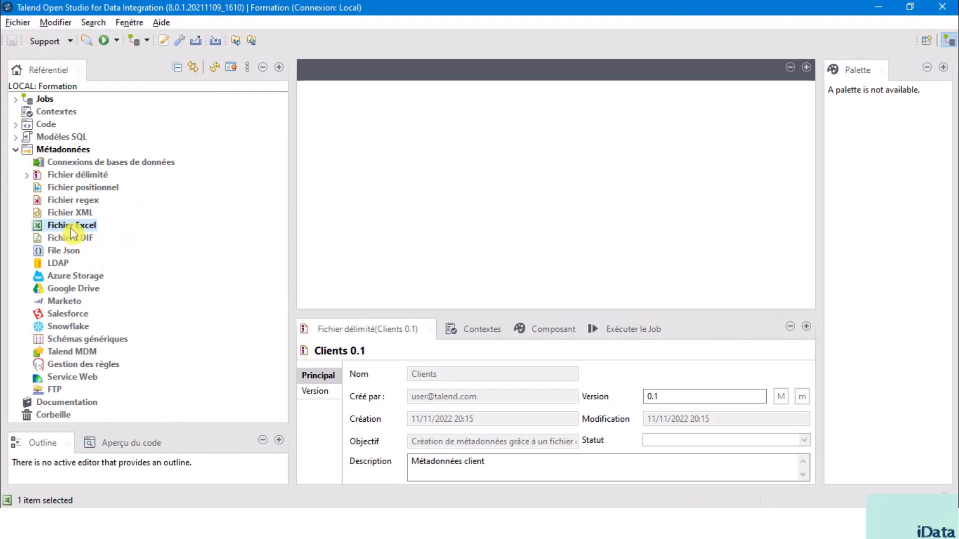
right_click(77, 231)
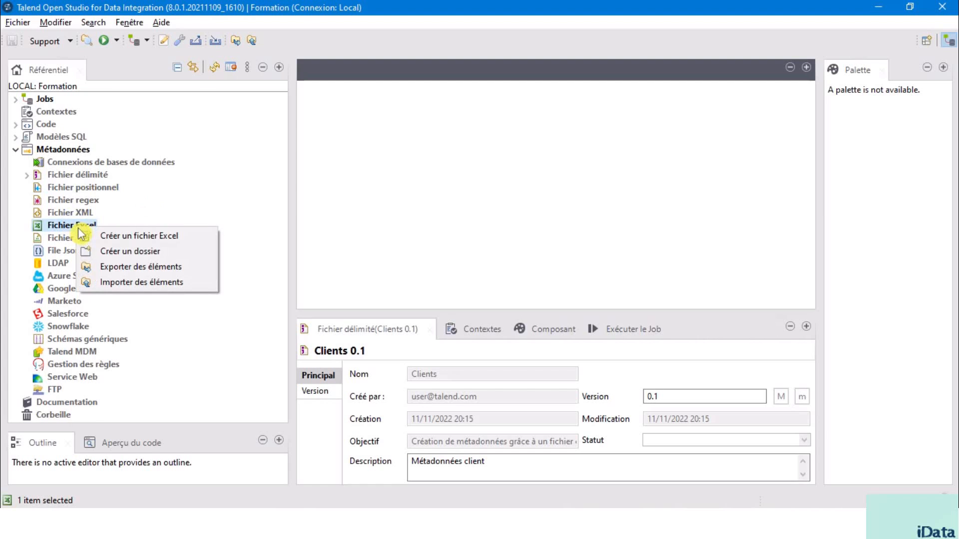
click(142, 238)
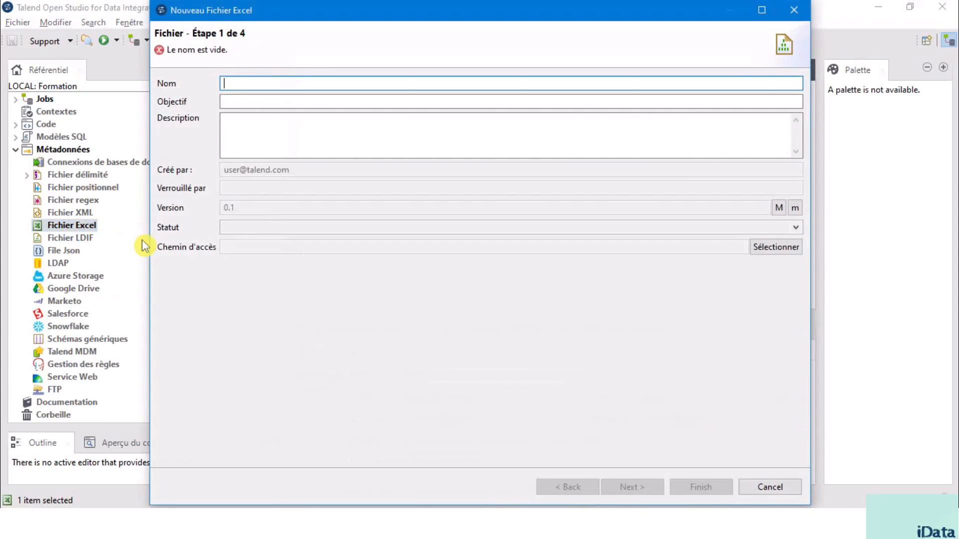
click(236, 82)
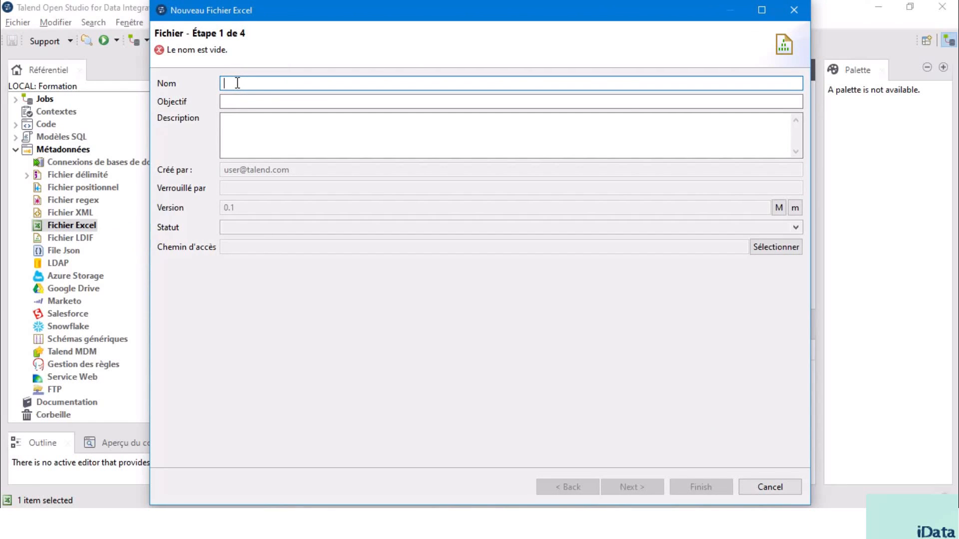
text(Produits)
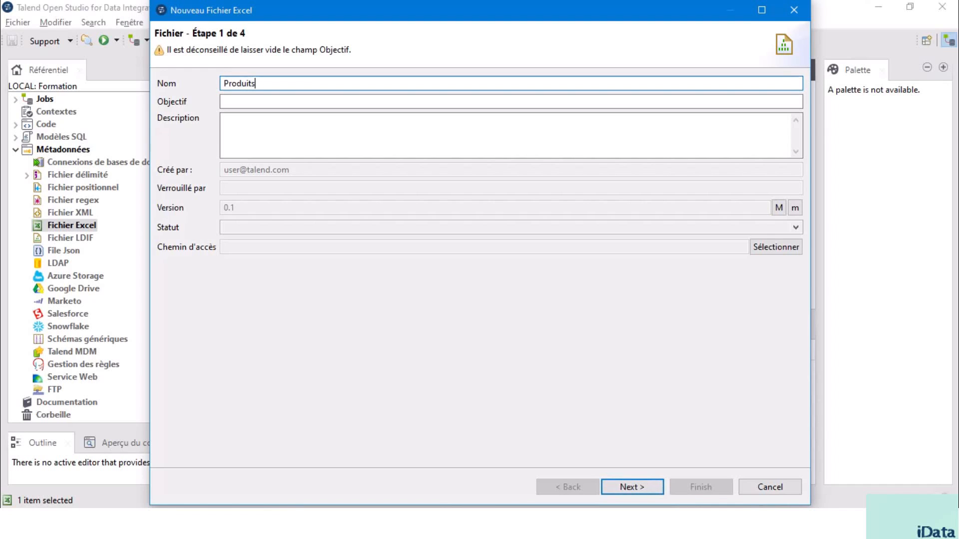
key(Tab)
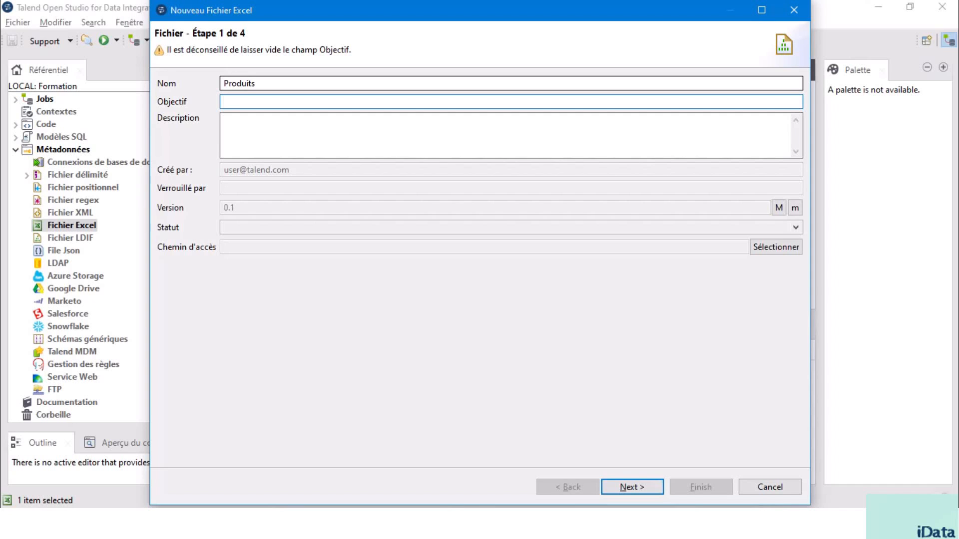
text(Création de métadonnées grâce à un fichier Excel)
key(Tab)
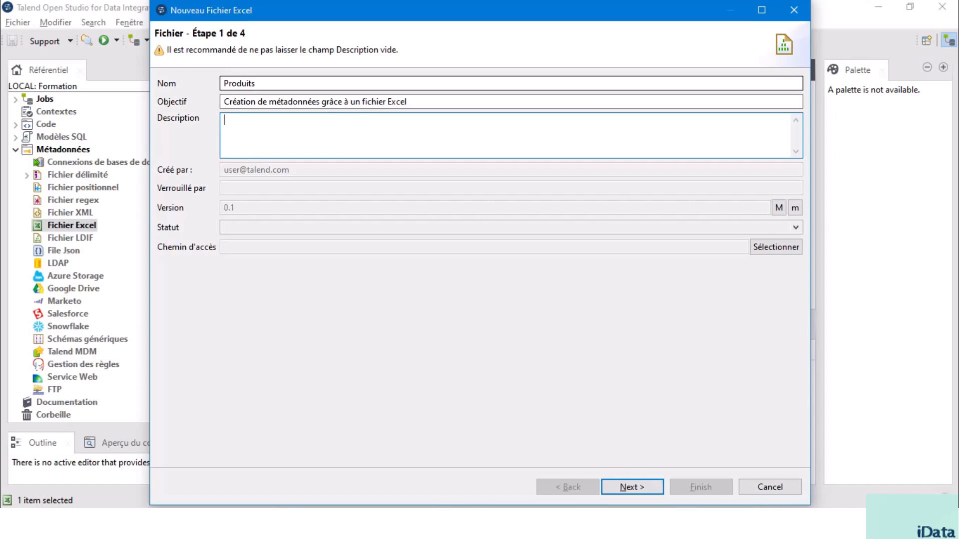
text(Métadonnée produit)
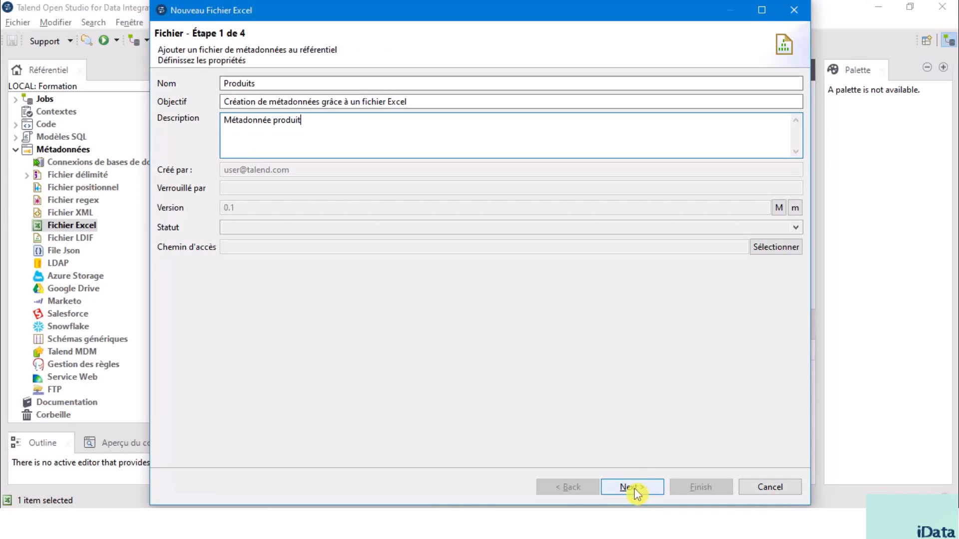
click(632, 487)
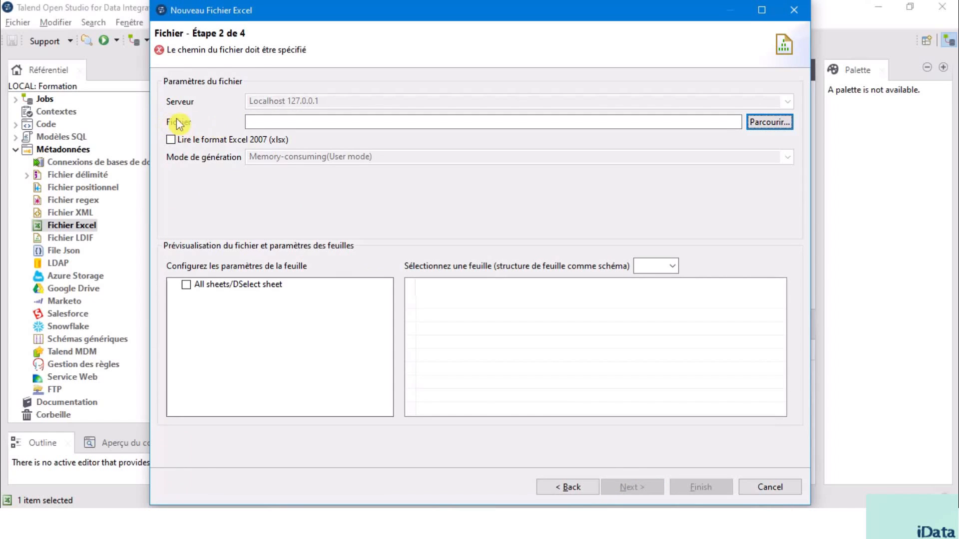
Step: Set the source file to C:/Formation Talend/Section 2/Produits.xlsx
click(773, 127)
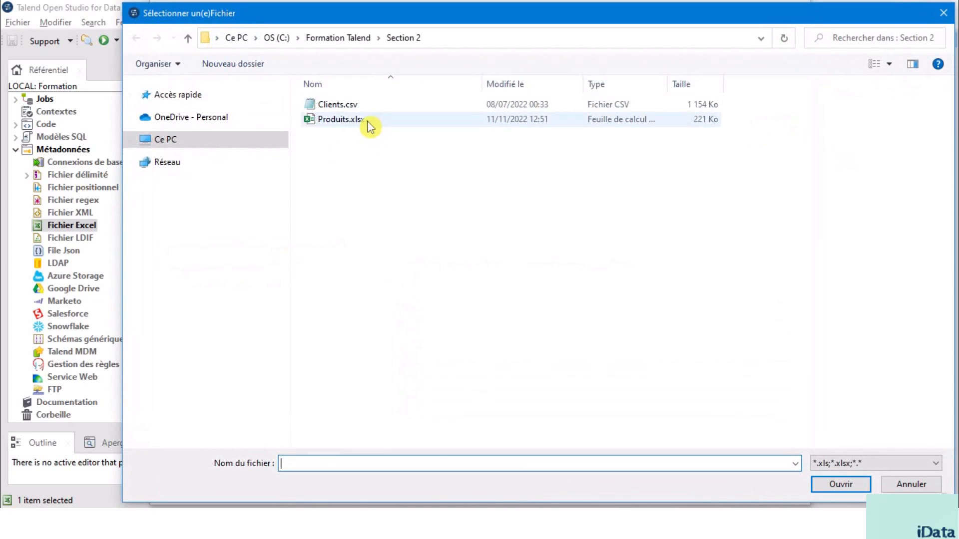
click(368, 121)
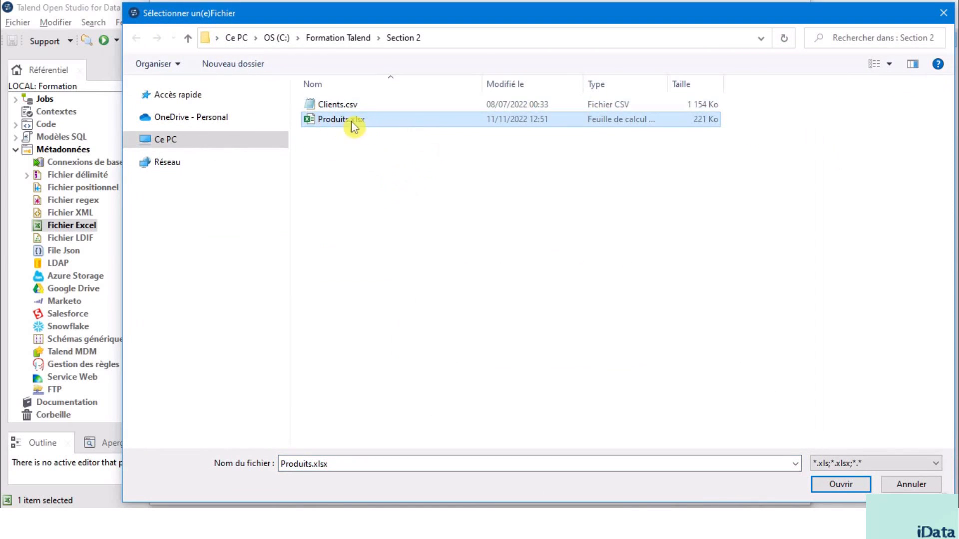
click(461, 39)
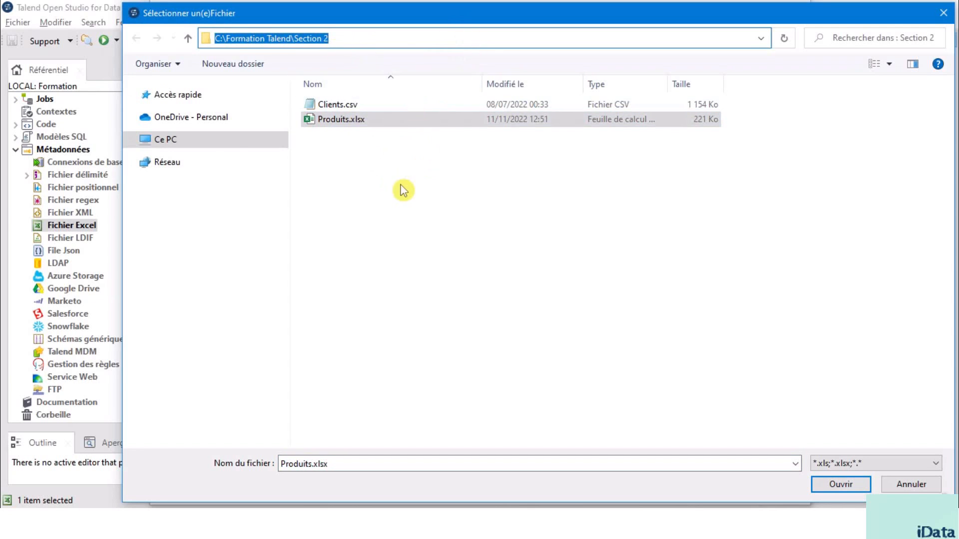
click(400, 185)
click(386, 122)
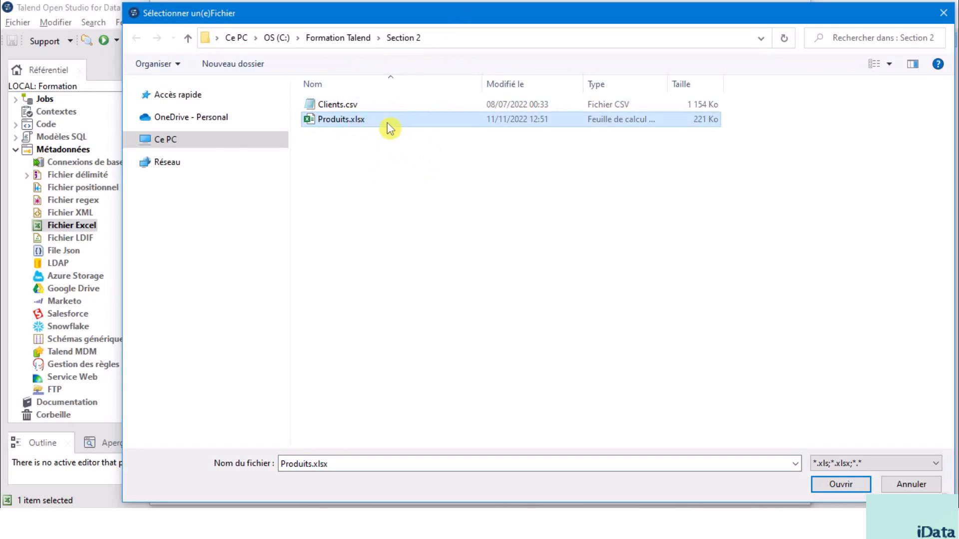
click(391, 123)
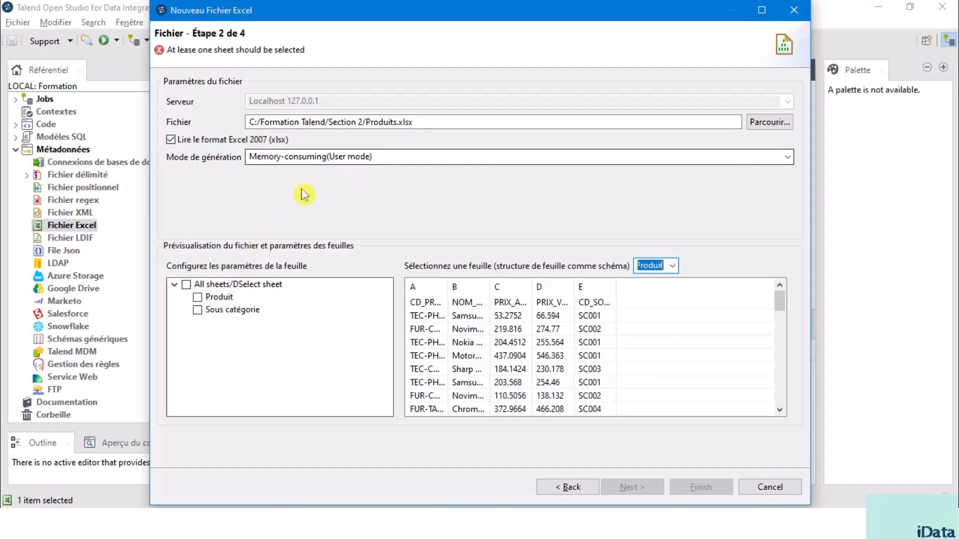
Step: Include only the Produit sheet of the Excel file and continue to the parsing settings
click(226, 312)
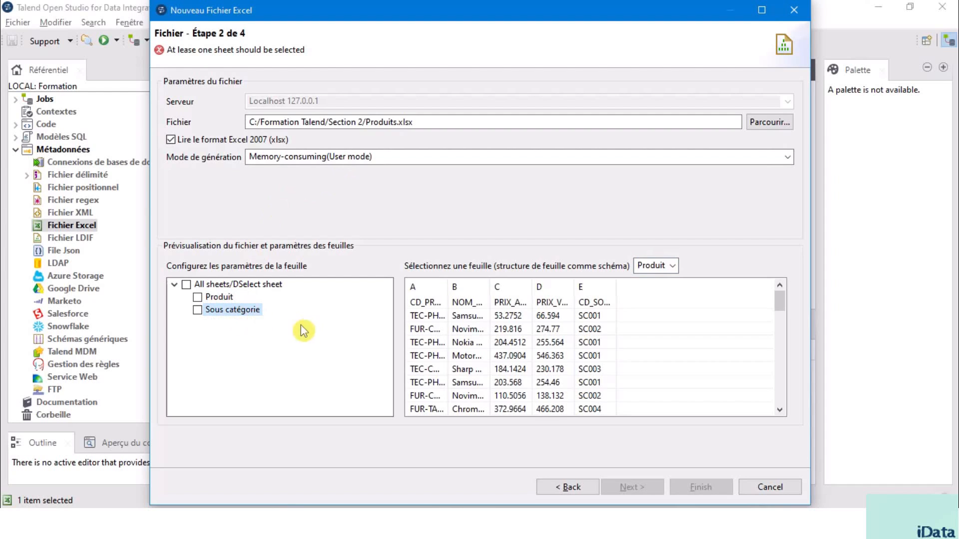
click(218, 299)
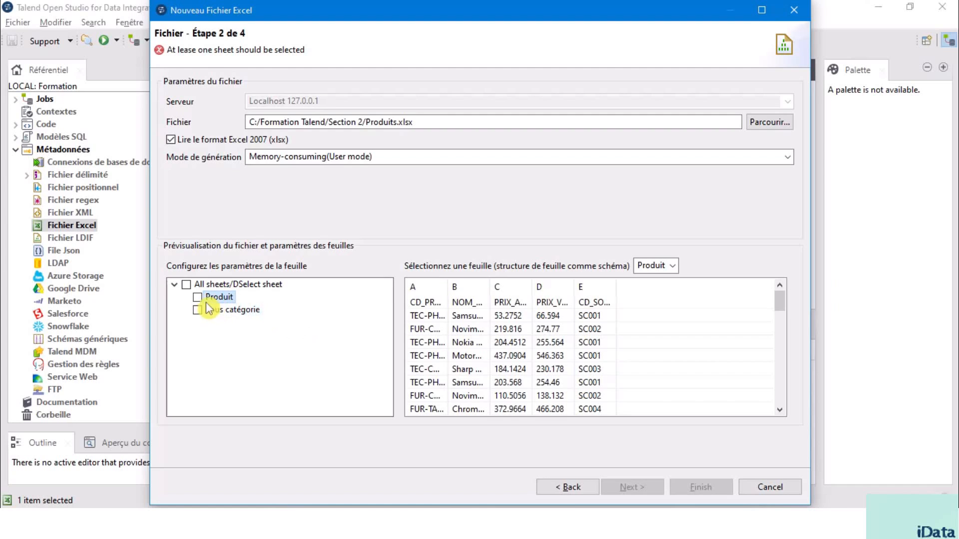
click(198, 298)
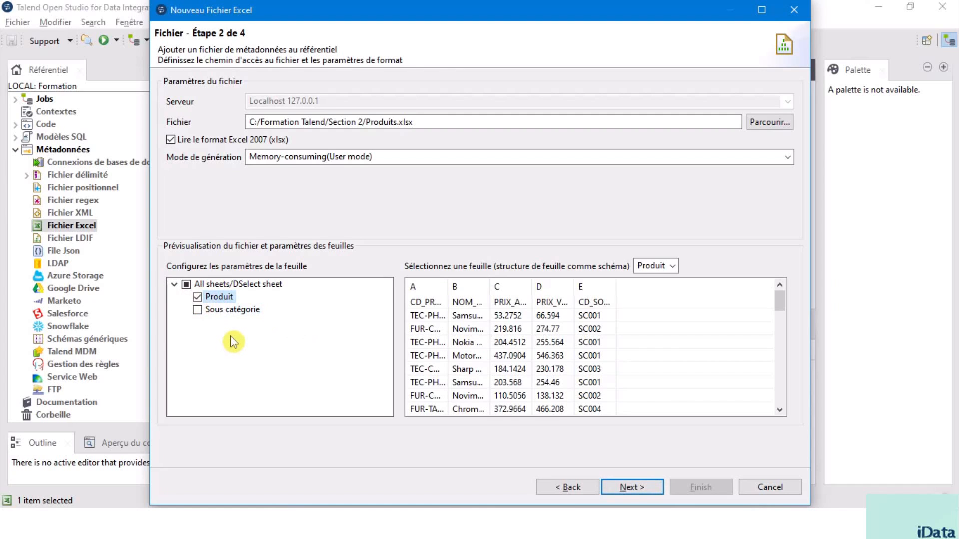
click(628, 486)
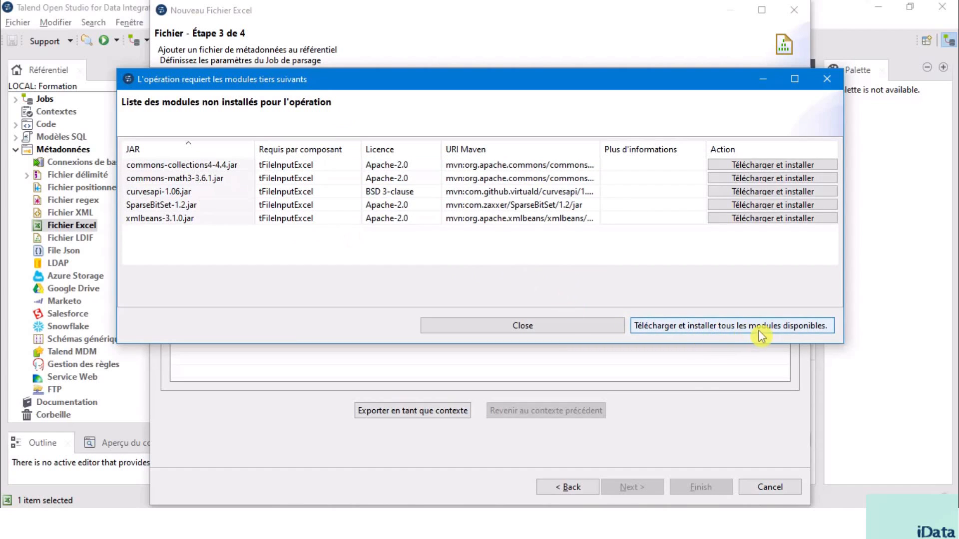
Step: Download and install all the missing third-party modules for tFileInputExcel, accepting the BSD 3-clause licence and all listed licences
click(699, 331)
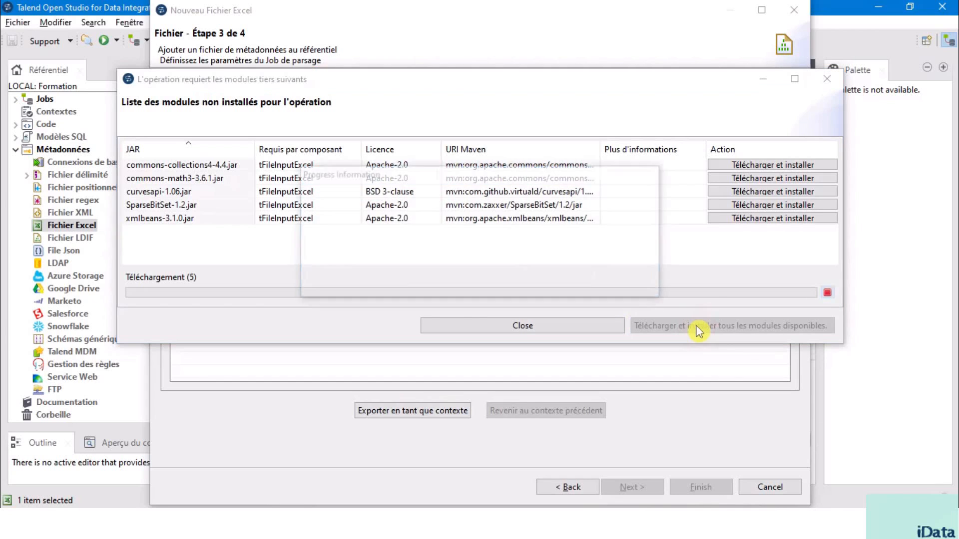
click(402, 311)
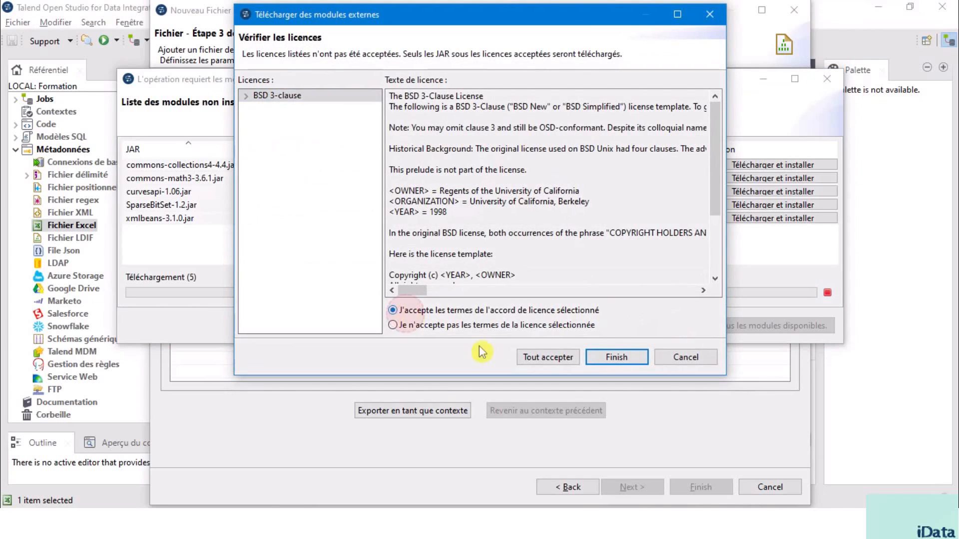
click(543, 357)
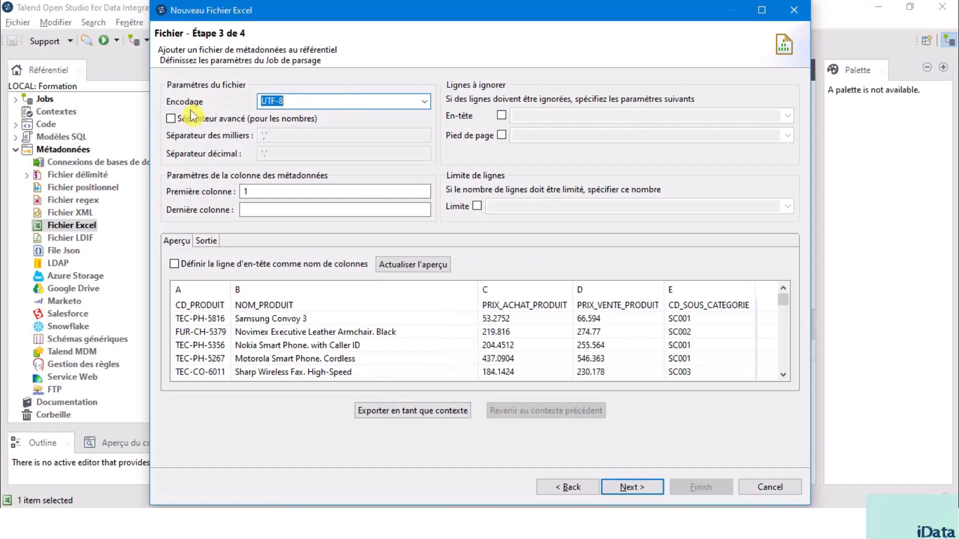
click(428, 105)
click(426, 105)
click(171, 119)
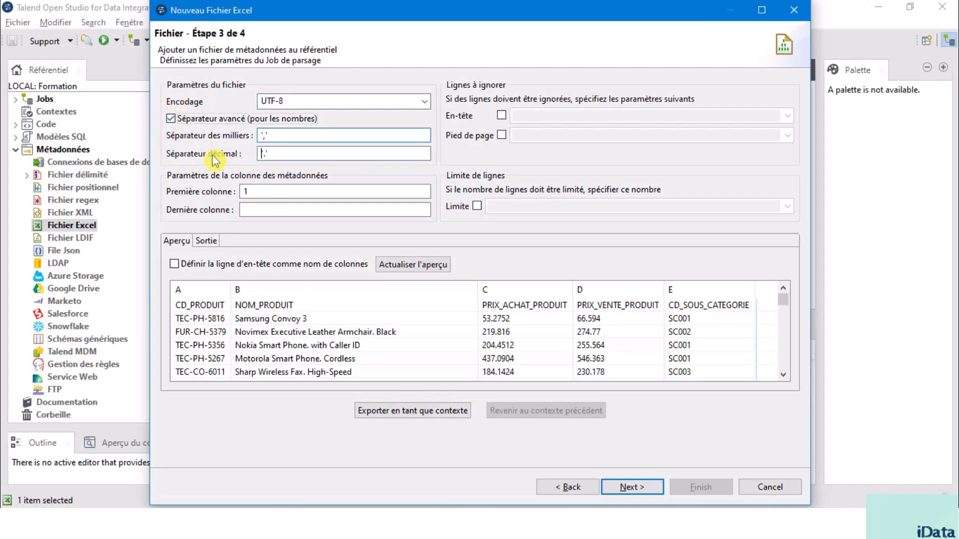
click(171, 121)
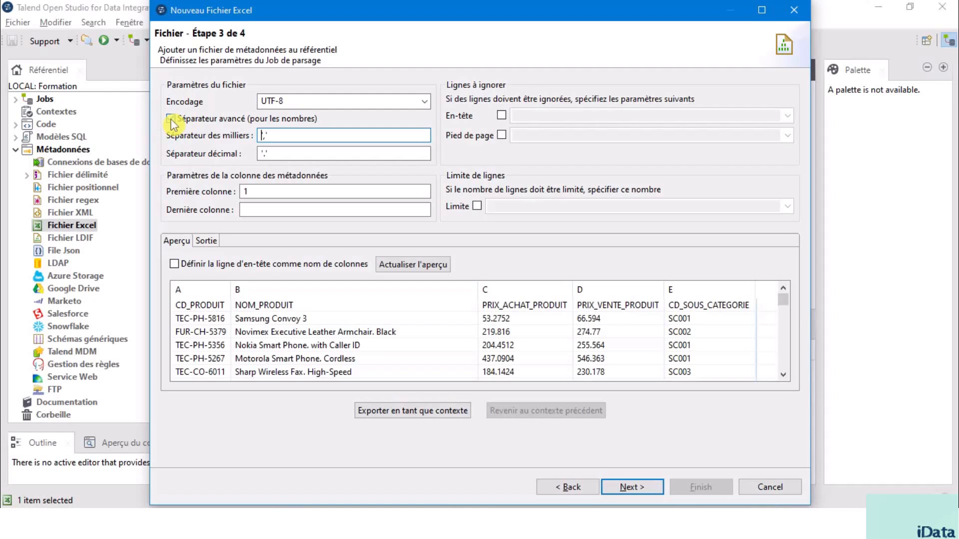
click(171, 122)
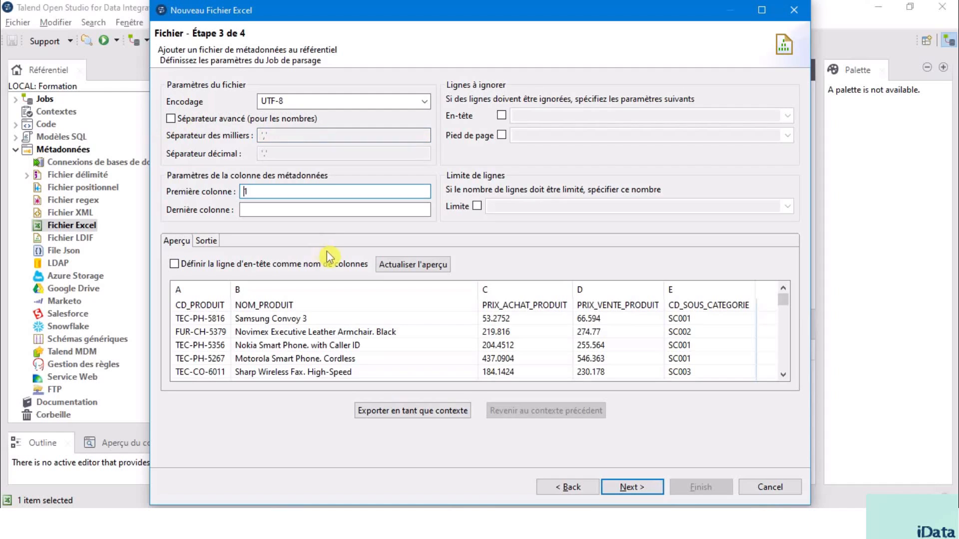
Step: Define the Excel file's header row as column names and refresh the preview
click(175, 265)
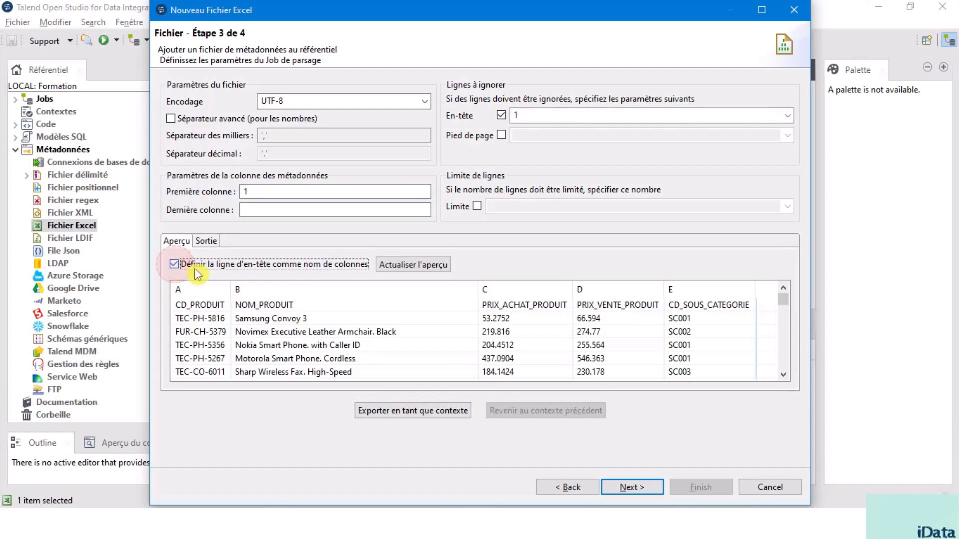
click(424, 265)
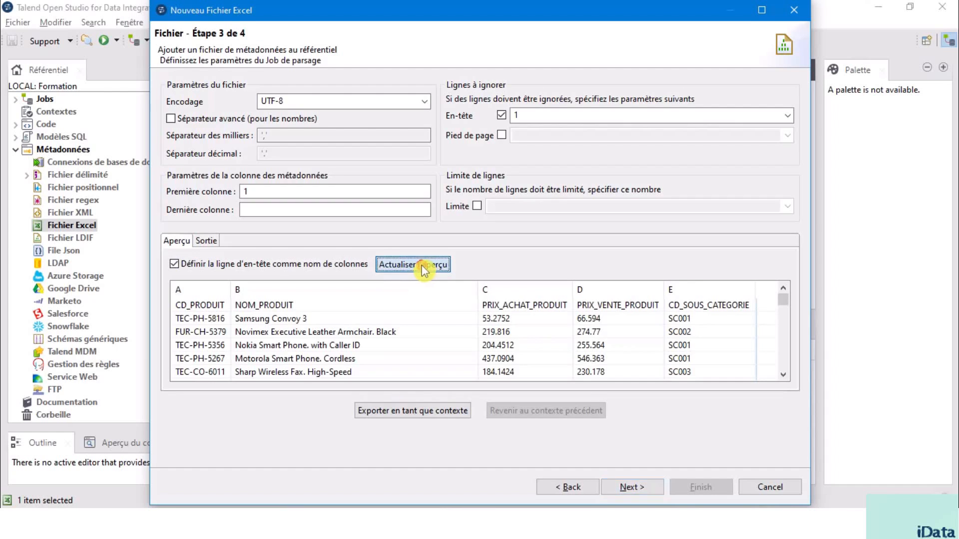
click(264, 191)
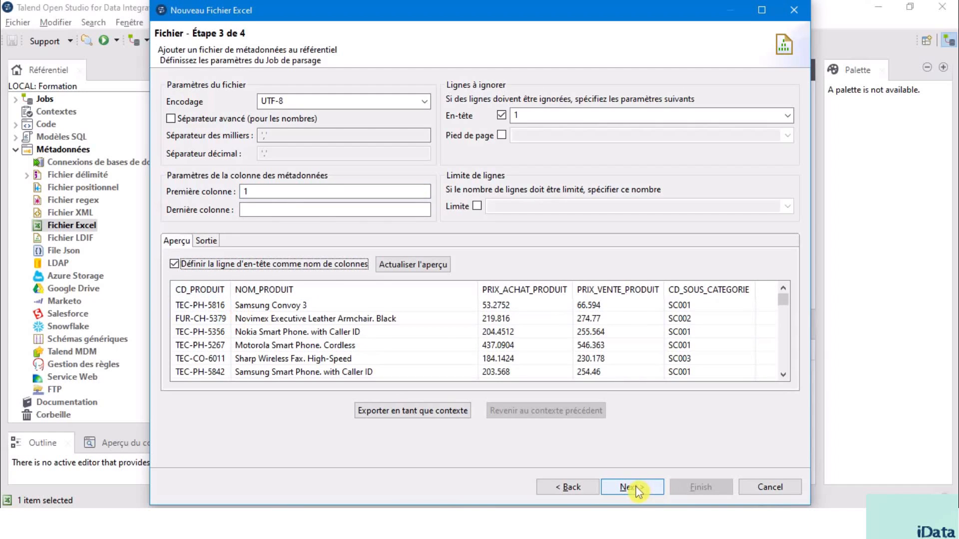
Step: Continue to the schema definition, finish the Excel metadata, and select the new Produits entry in the repository
click(638, 492)
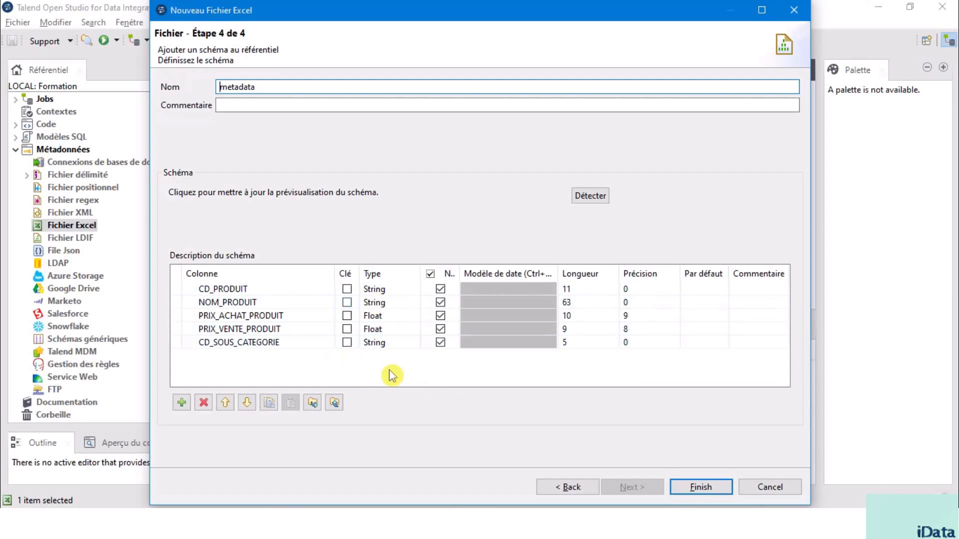
click(700, 487)
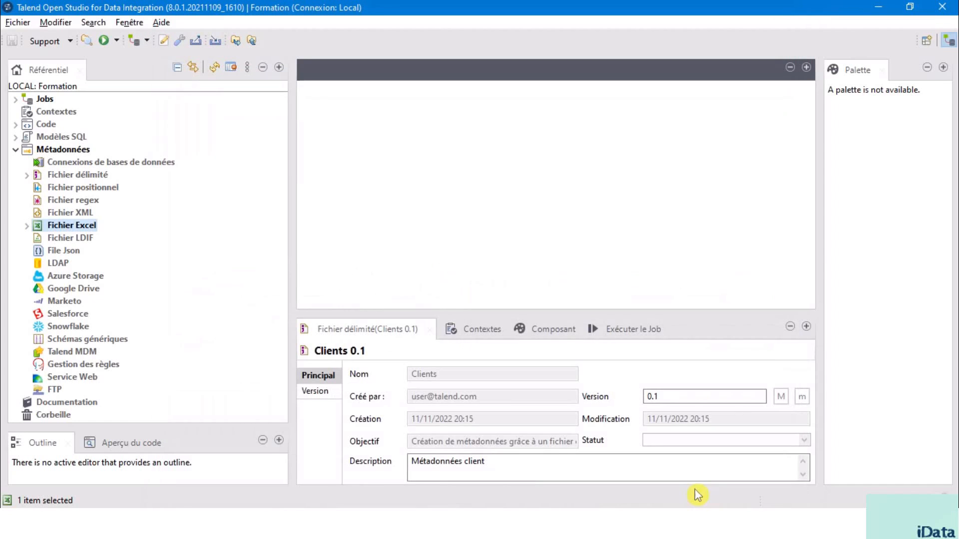
click(27, 225)
click(80, 239)
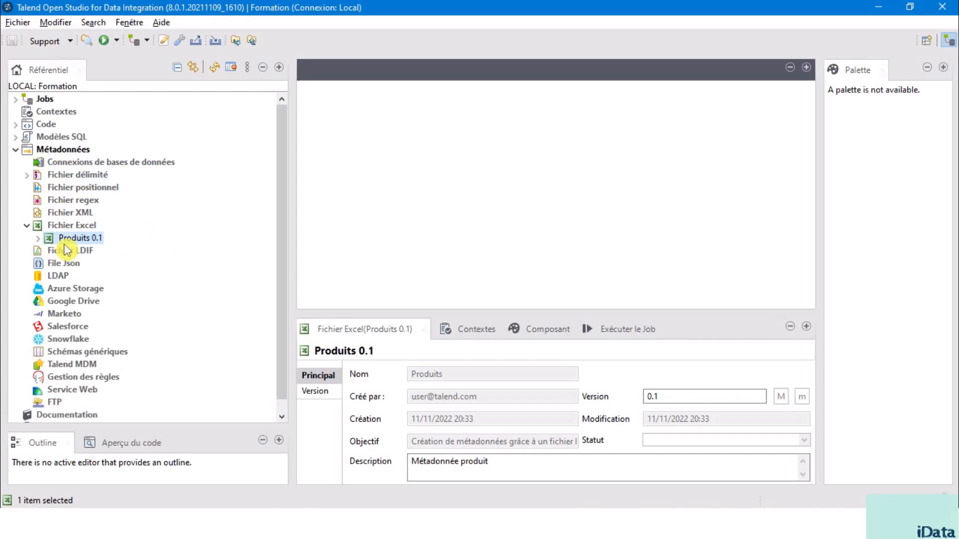
Step: Create a job named fileMetada under Jobs, with "Affichage des données" as both its objective and description
click(15, 98)
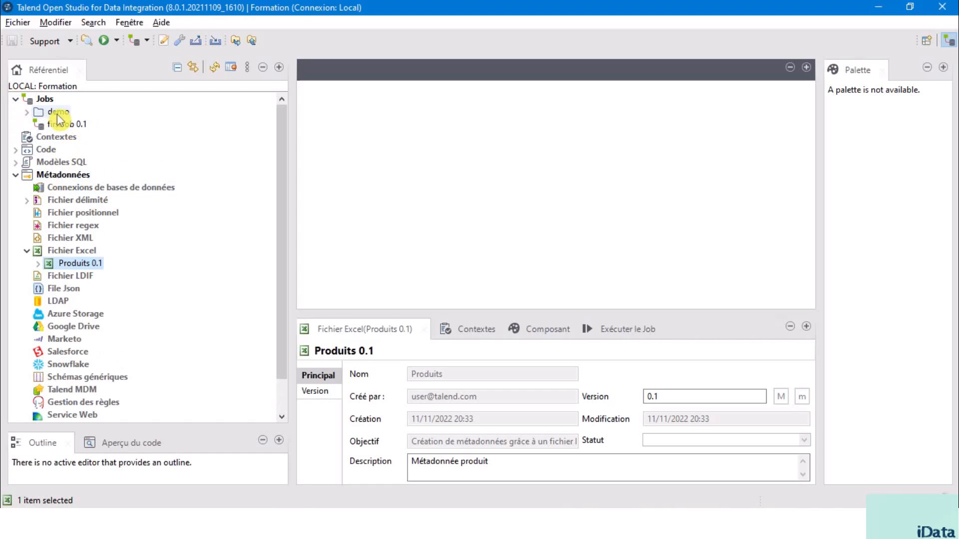
click(45, 101)
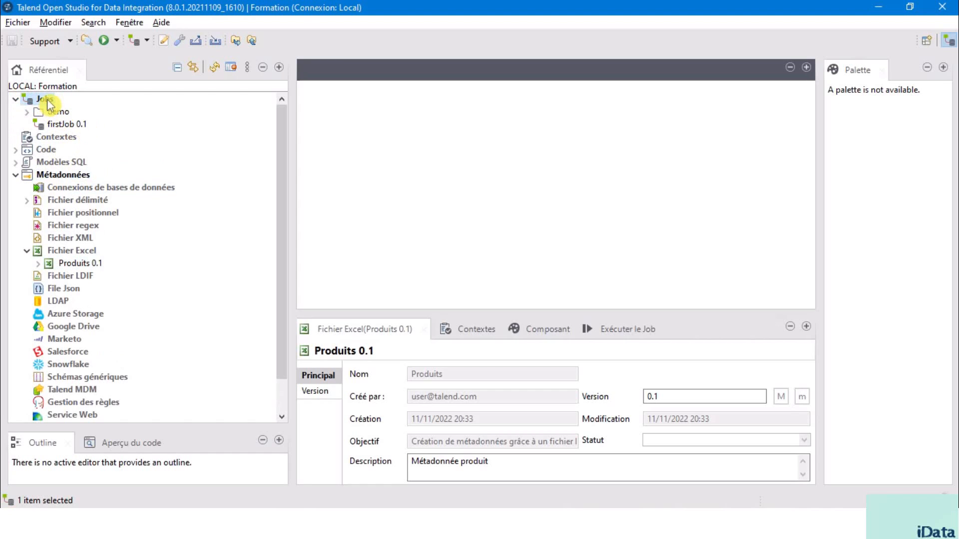
right_click(48, 102)
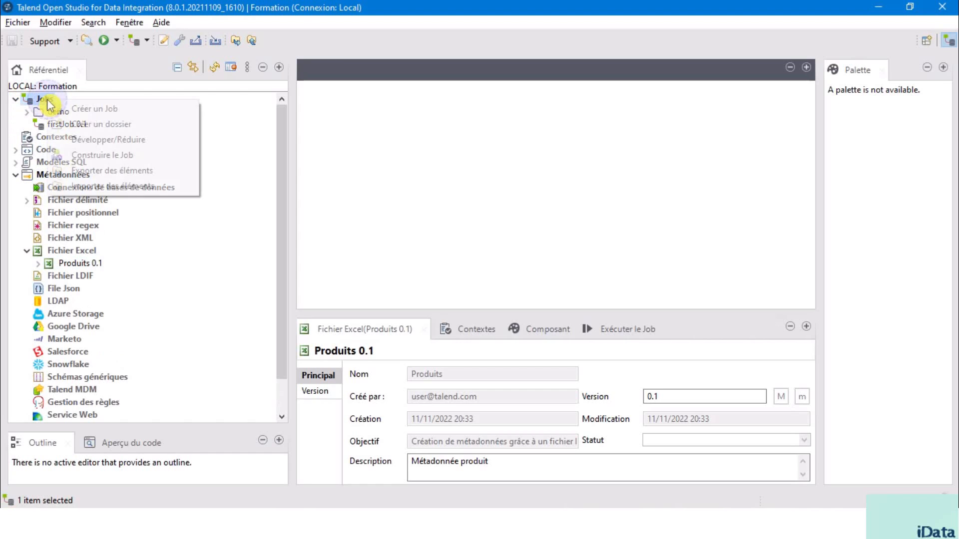
click(141, 113)
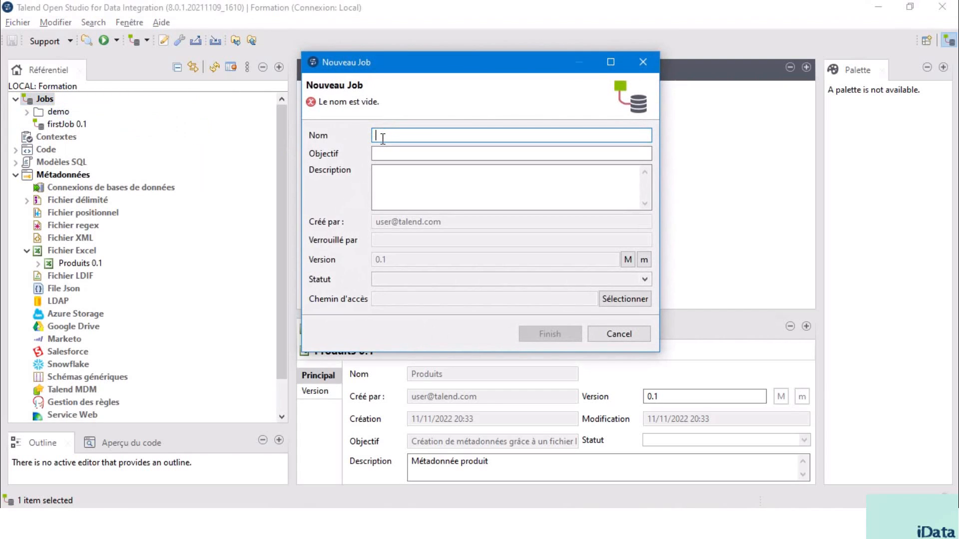
text(fileMetada)
key(Tab)
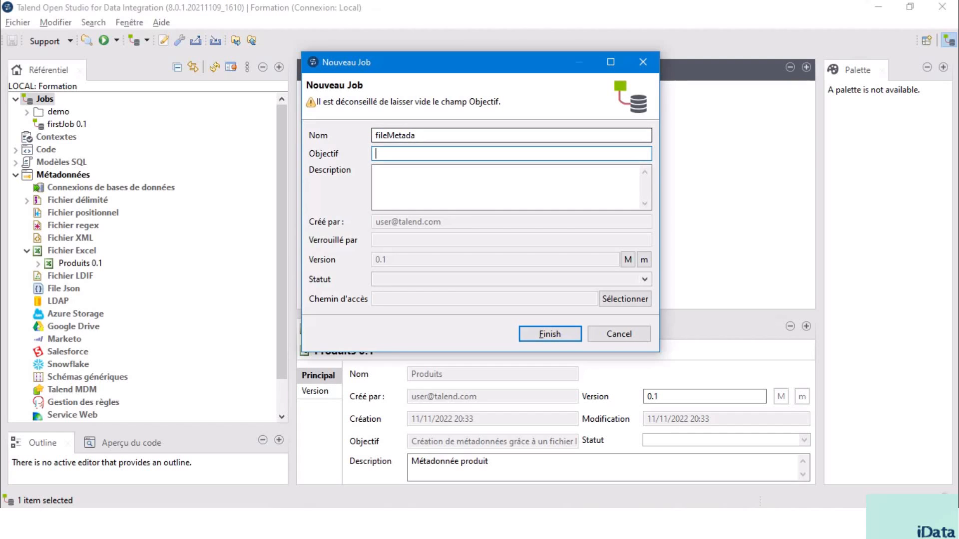
text(A)
drag(493, 155, 364, 154)
key(ctrl+c)
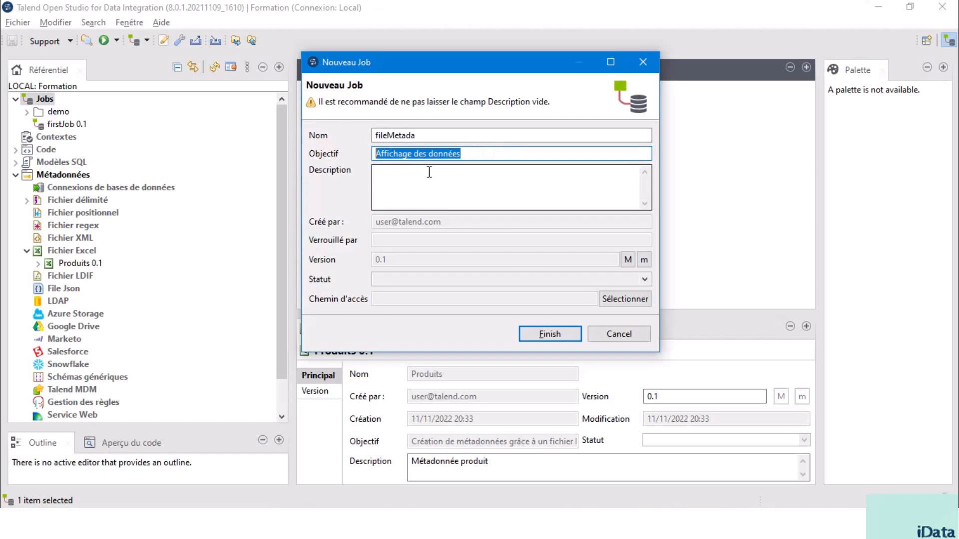
click(401, 190)
key(ctrl+v)
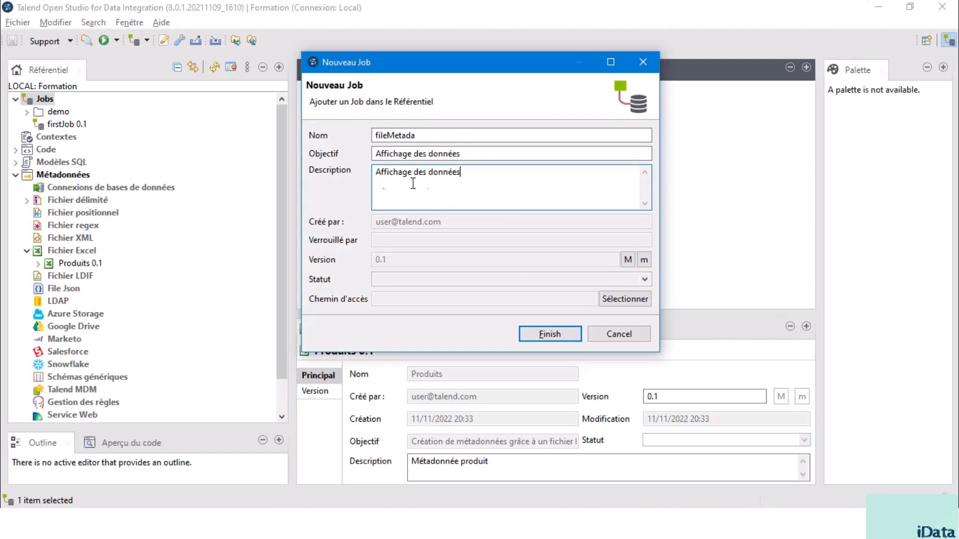
click(550, 335)
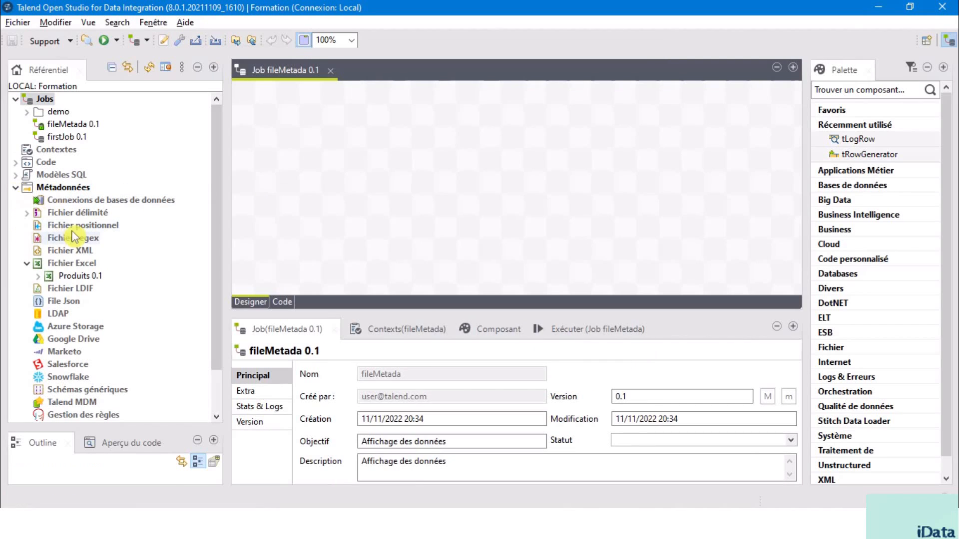
Step: Add the Clients delimited file metadata to the fileMetada job as a tFileInputDelimited component
click(79, 214)
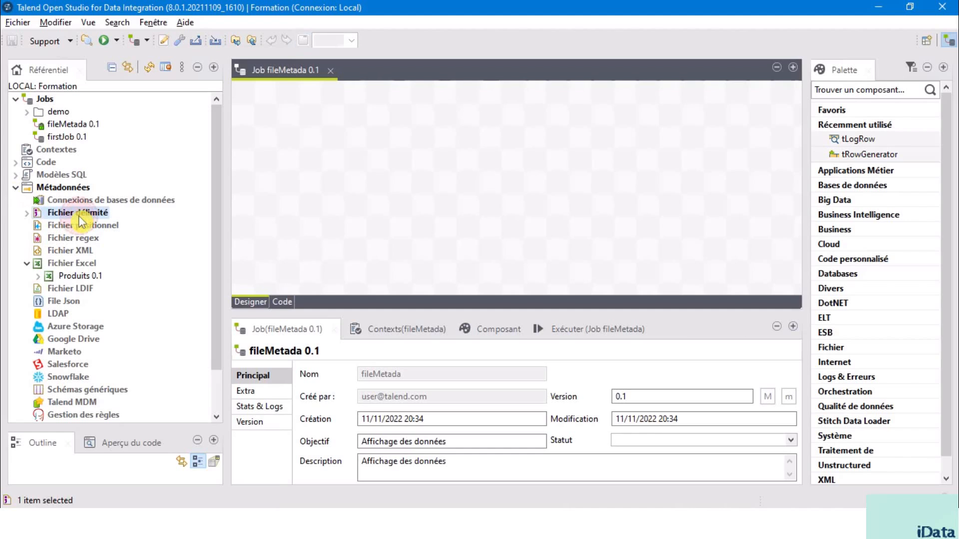
click(26, 212)
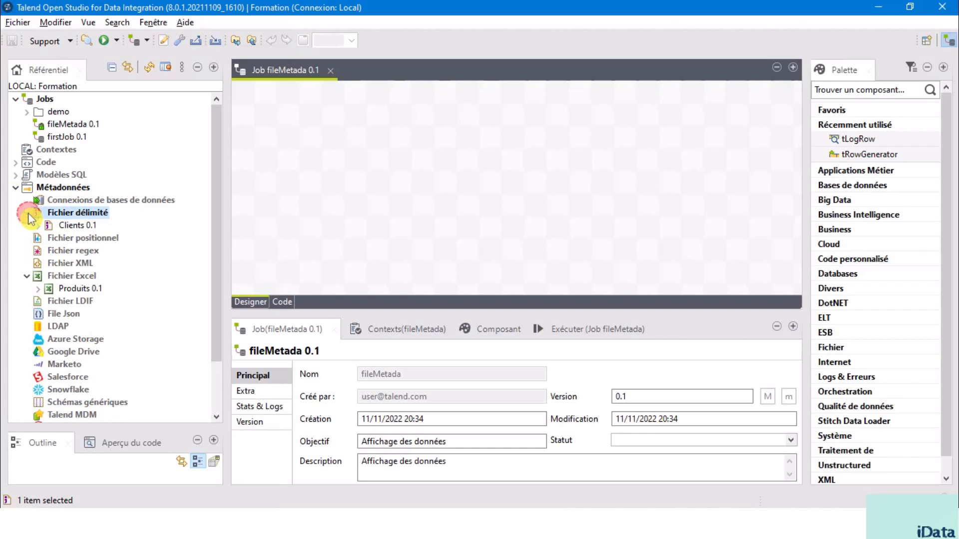
click(79, 230)
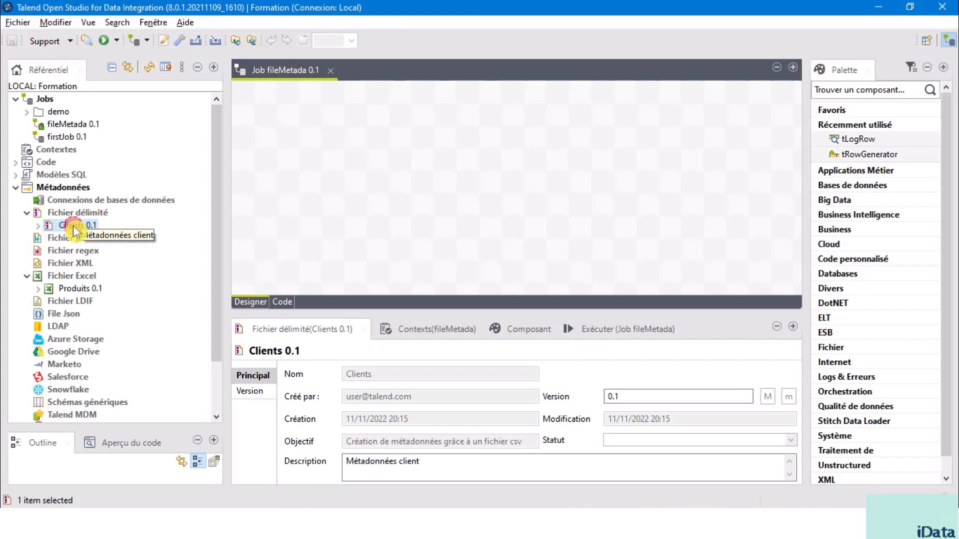
drag(74, 231, 256, 225)
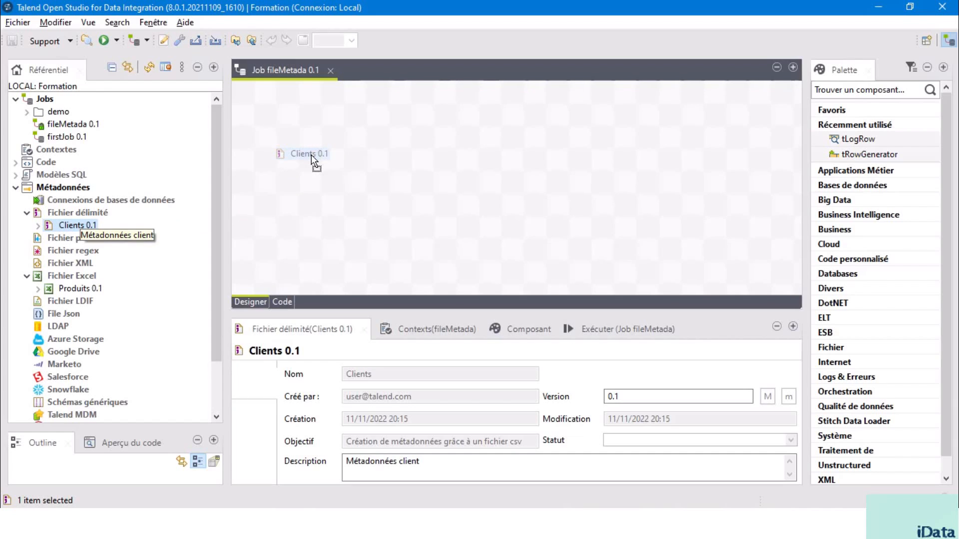
drag(311, 155, 311, 154)
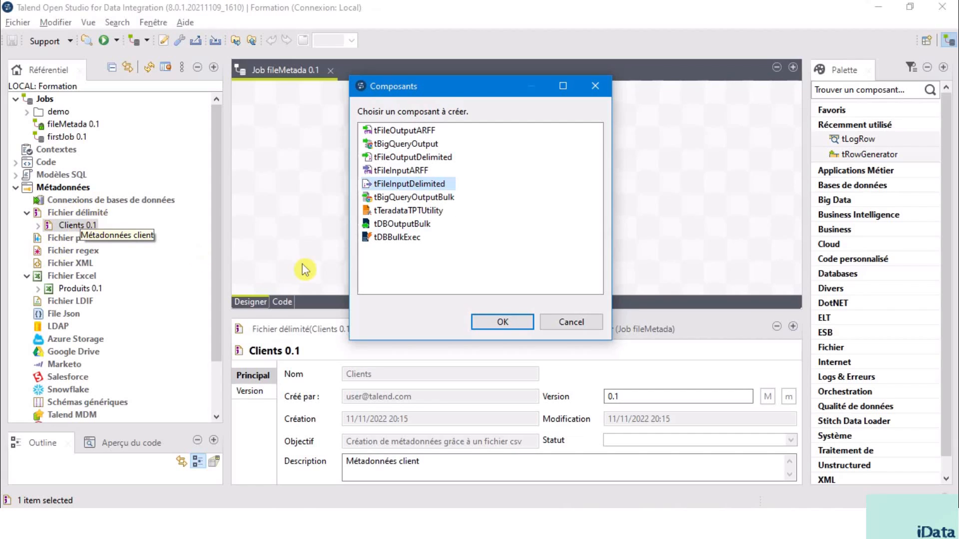
click(504, 325)
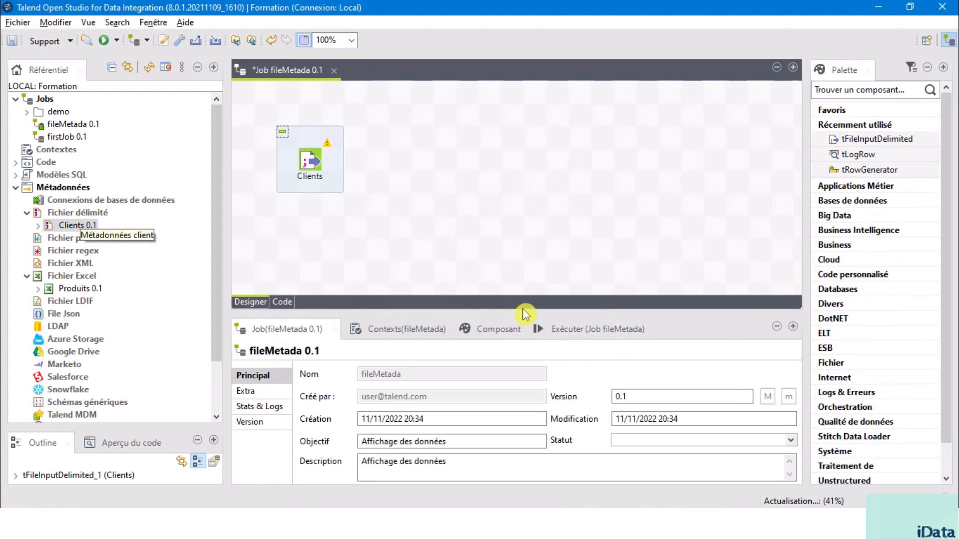
Step: Enlarge the settings area, then compare the Clients component's simple parameters with the Clients metadata and its schema in the repository
drag(521, 313, 535, 263)
double_click(315, 174)
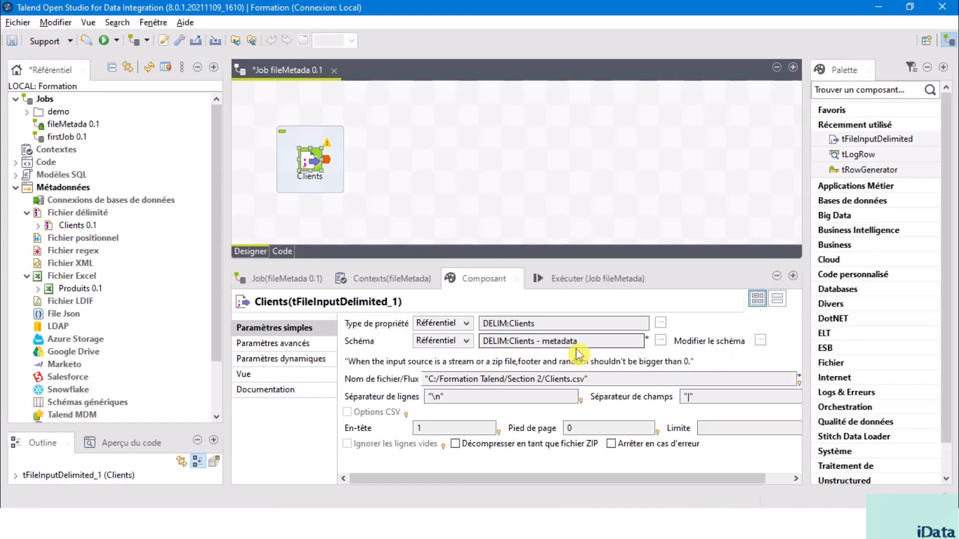
click(72, 228)
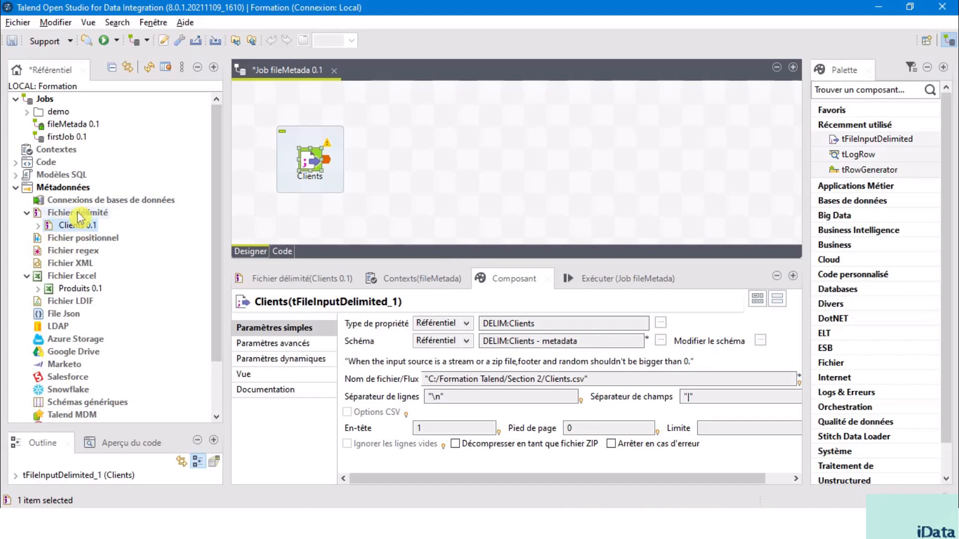
click(38, 226)
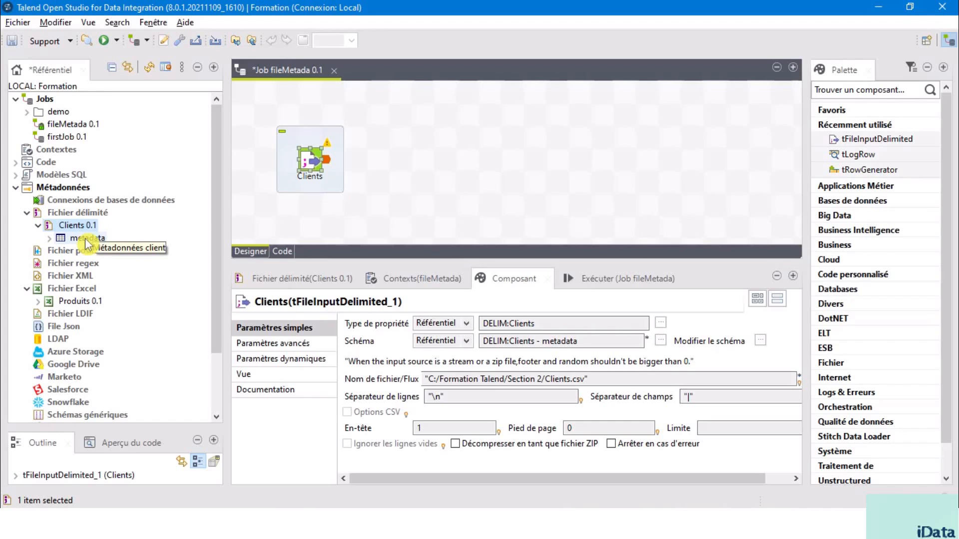
click(85, 241)
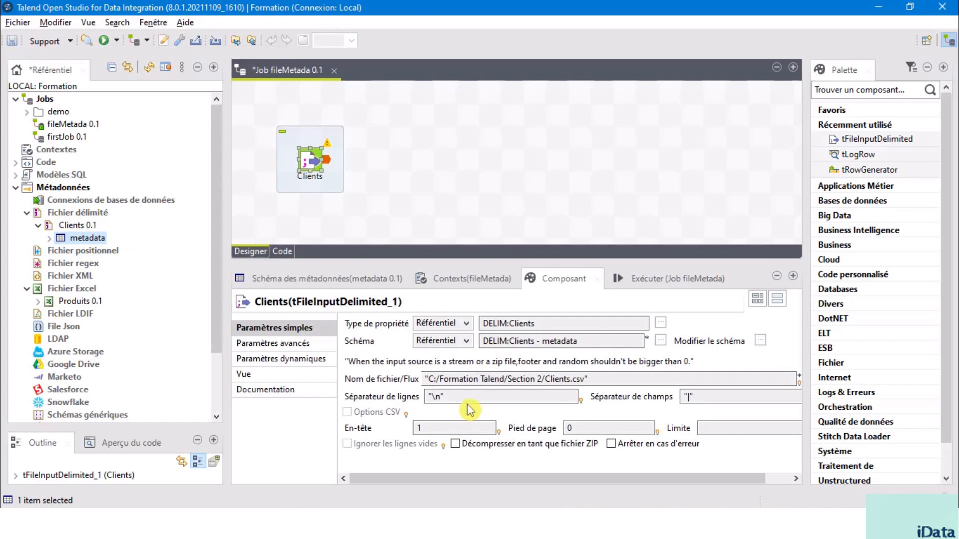
Step: Try to edit the repository-linked file path of the Clients component
click(471, 379)
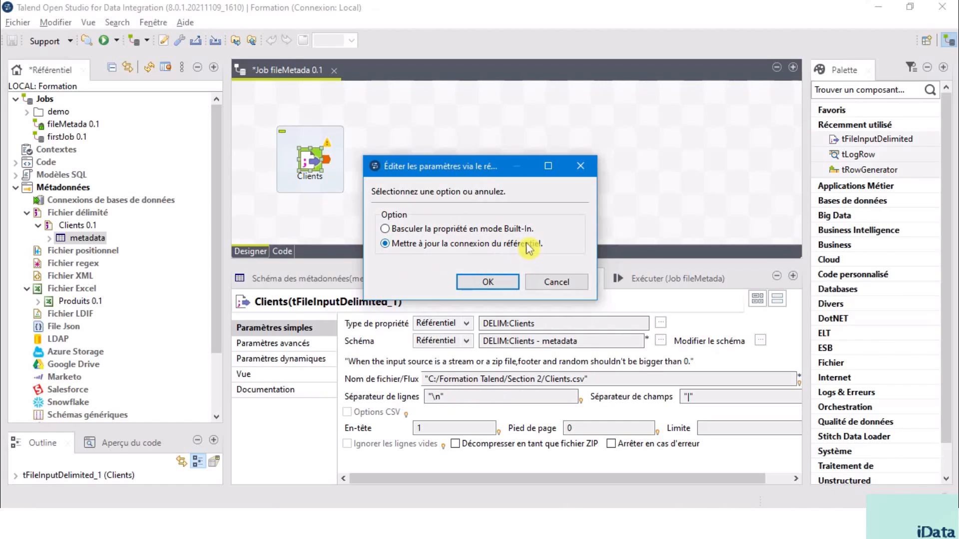
click(558, 284)
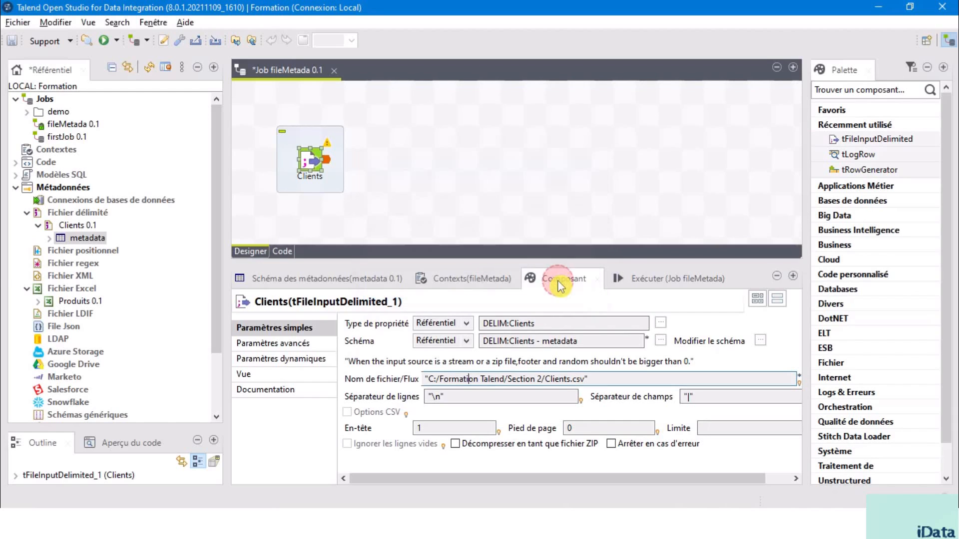
click(92, 227)
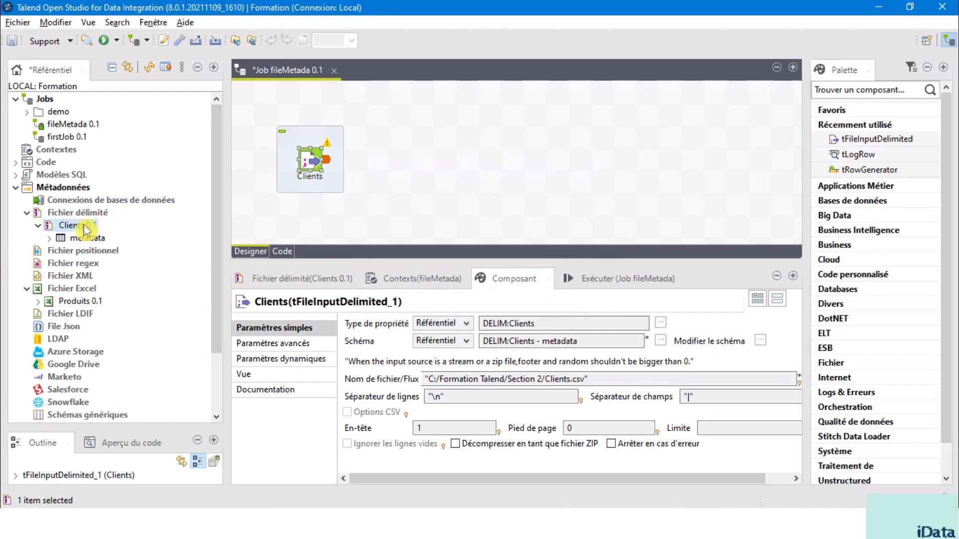
Step: Add a tLogRow component to the job beside the Clients component
click(336, 161)
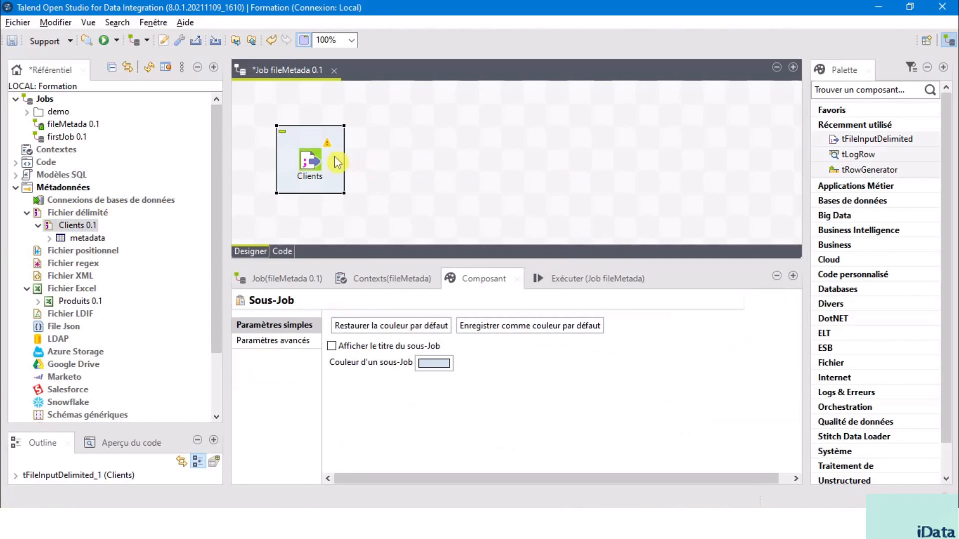
click(312, 164)
click(401, 172)
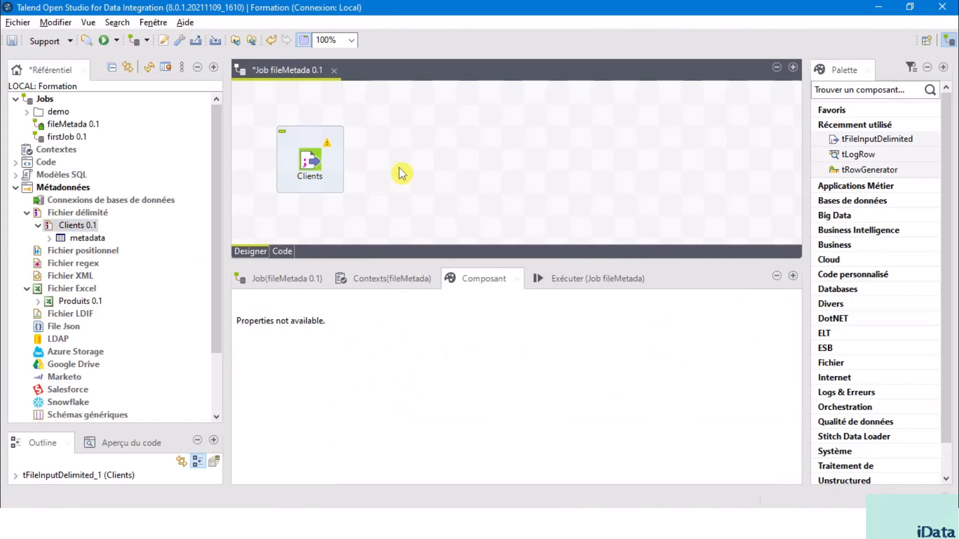
text(tl)
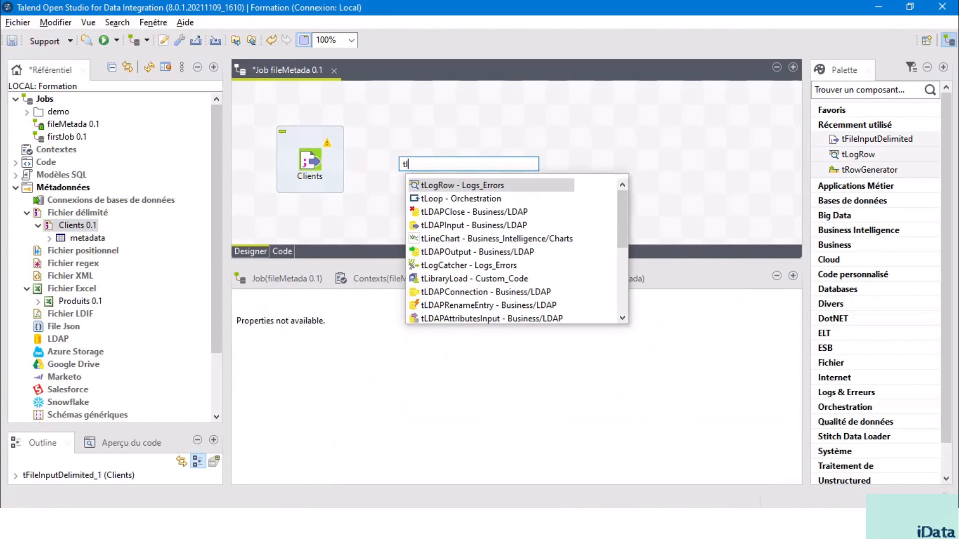
key(Return)
Step: Connect the Clients component to tLogRow_1 with a Principal (Main) row link
click(313, 162)
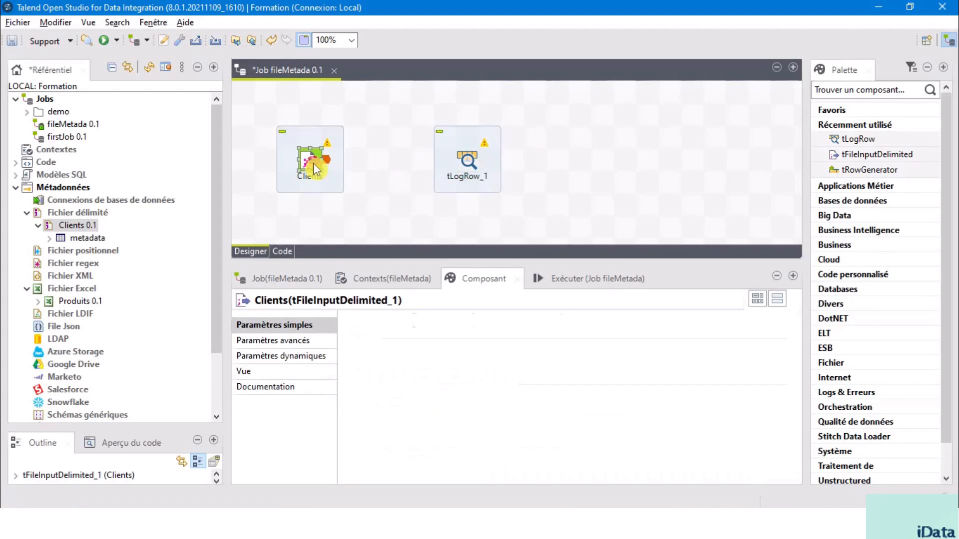
right_click(313, 163)
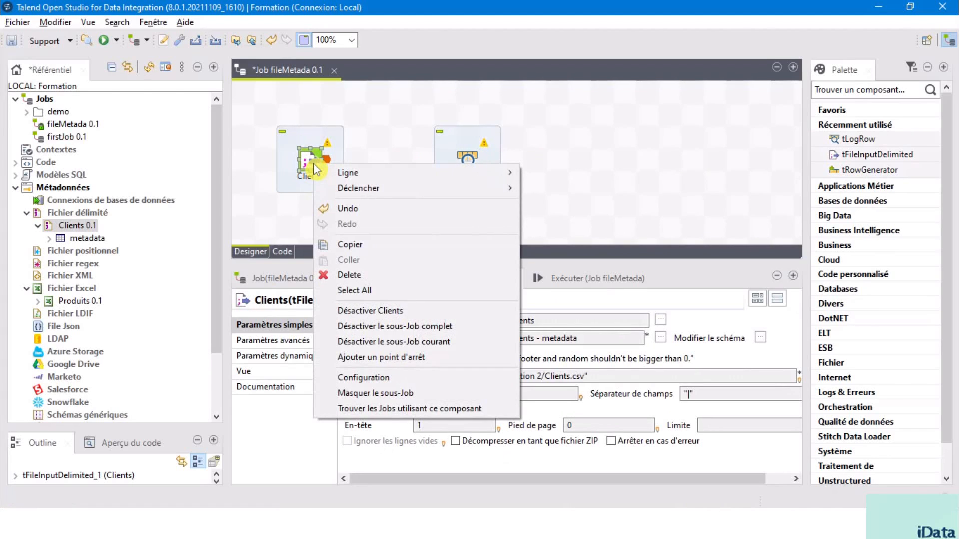
mouse_move(355, 178)
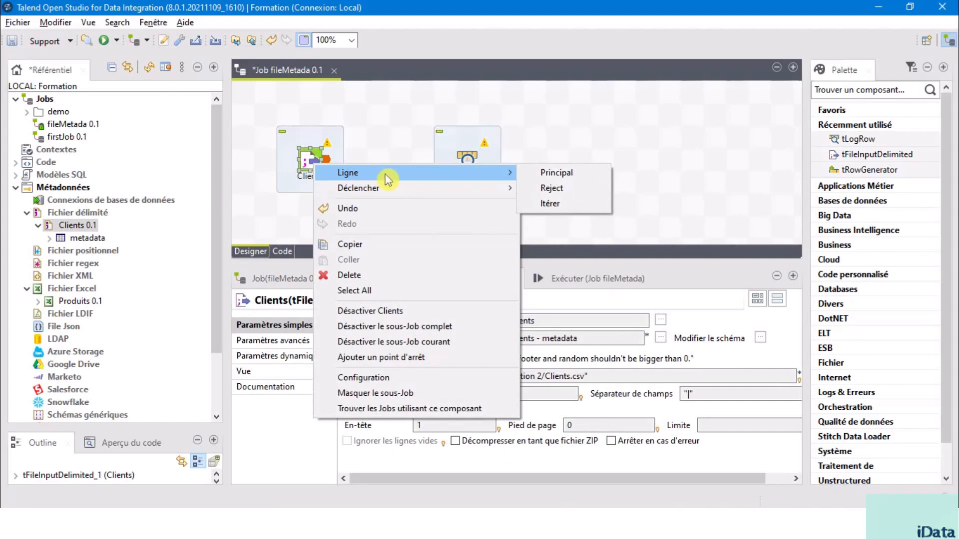
click(558, 174)
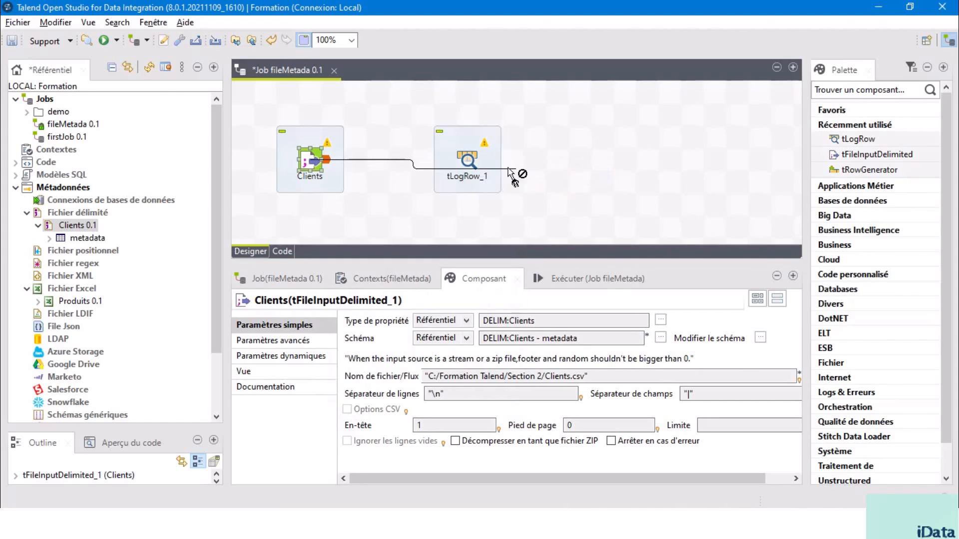
click(470, 159)
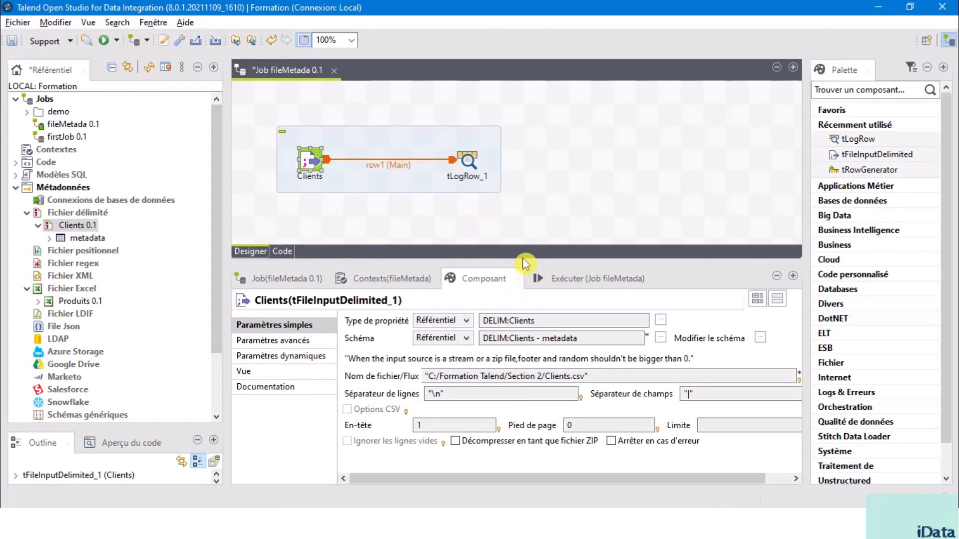
Step: Enlarge the settings area, run the fileMetada job and review the client rows in the execution console
drag(522, 262, 523, 216)
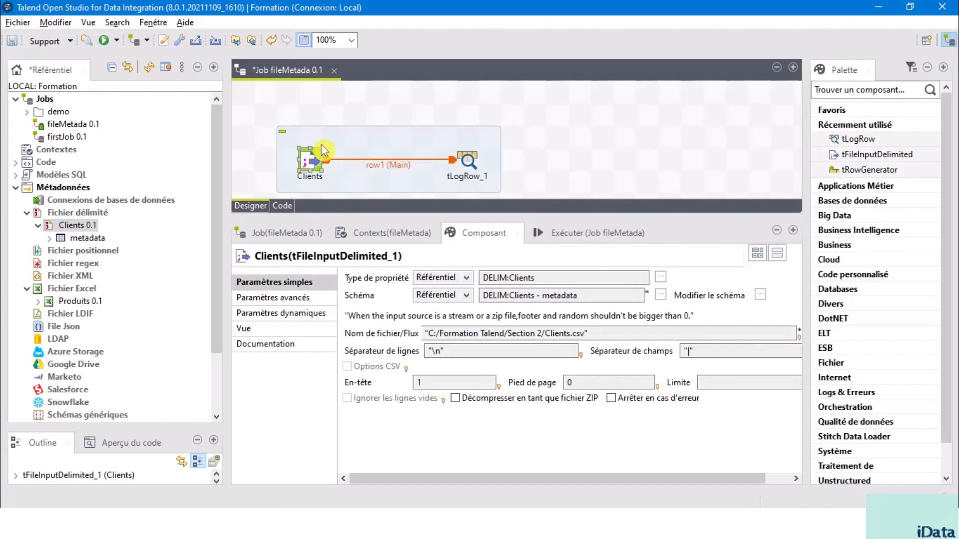
click(582, 235)
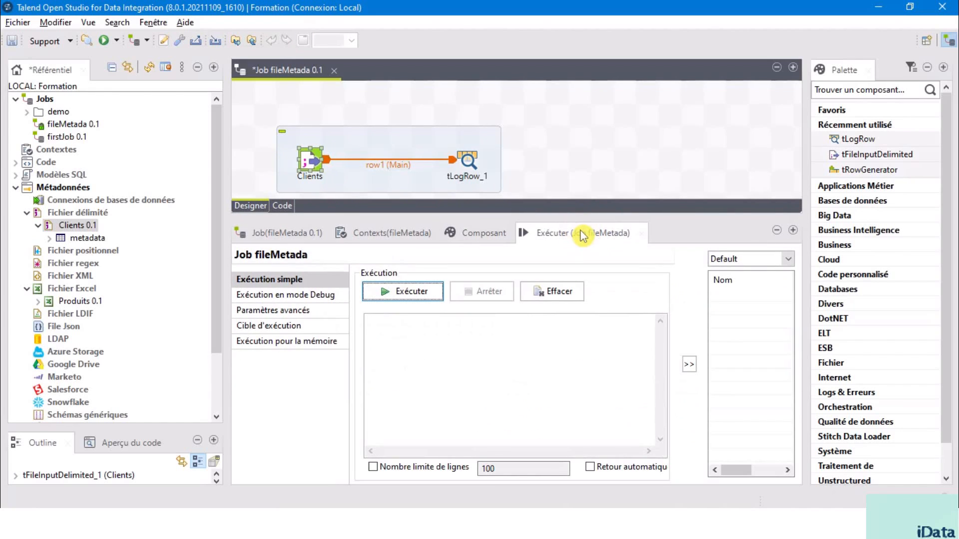
click(404, 292)
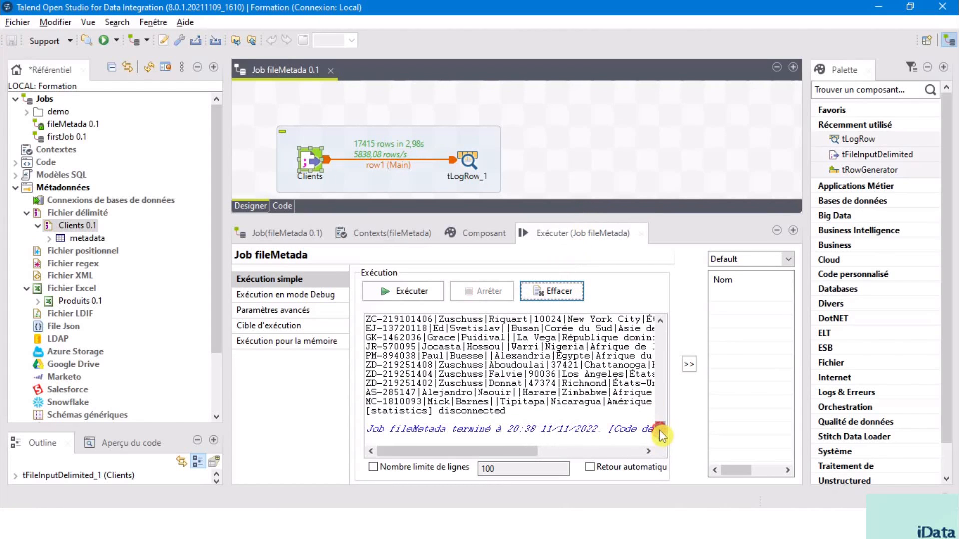
scroll(515, 379, up, 3)
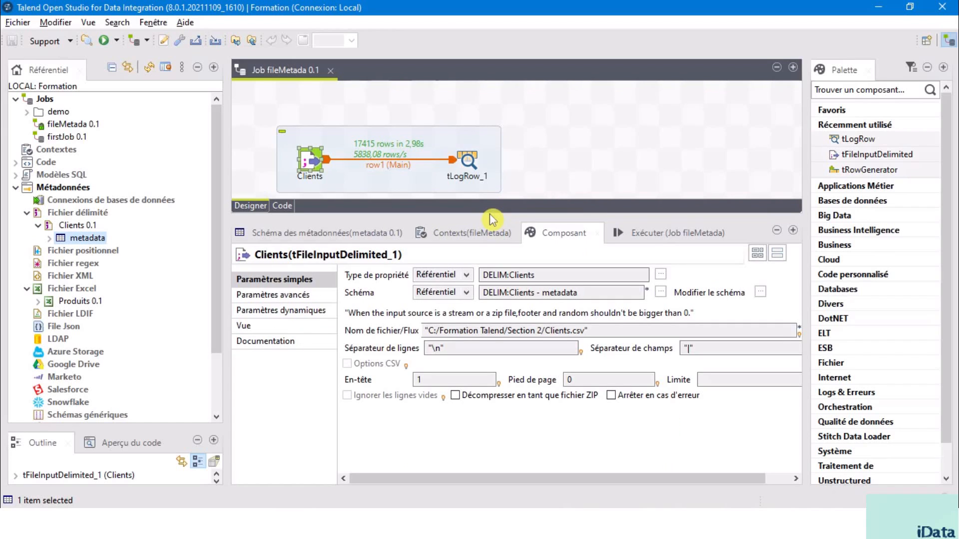
Step: Give the canvas more room and add the Produits Excel metadata below Clients as a tFileInputExcel component
drag(489, 214, 498, 368)
click(505, 266)
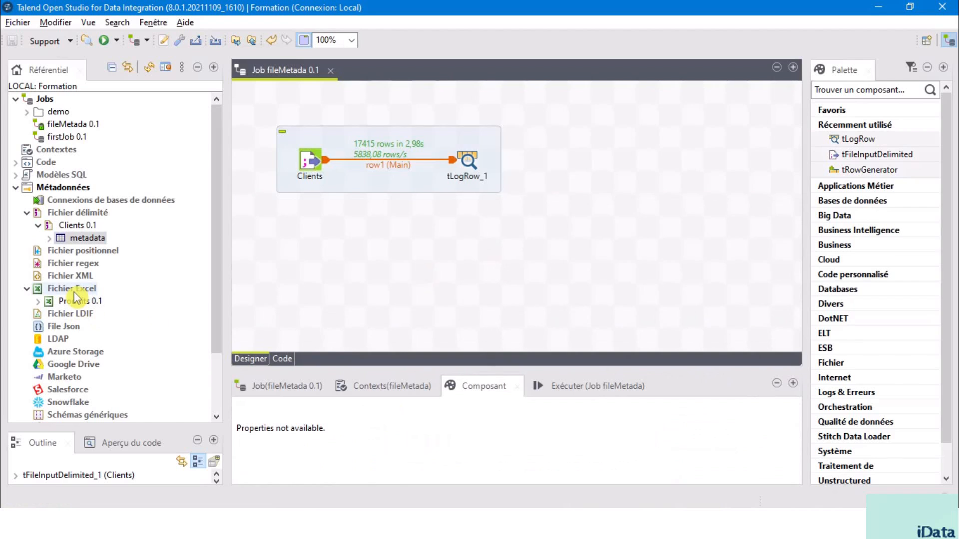
click(74, 289)
click(79, 302)
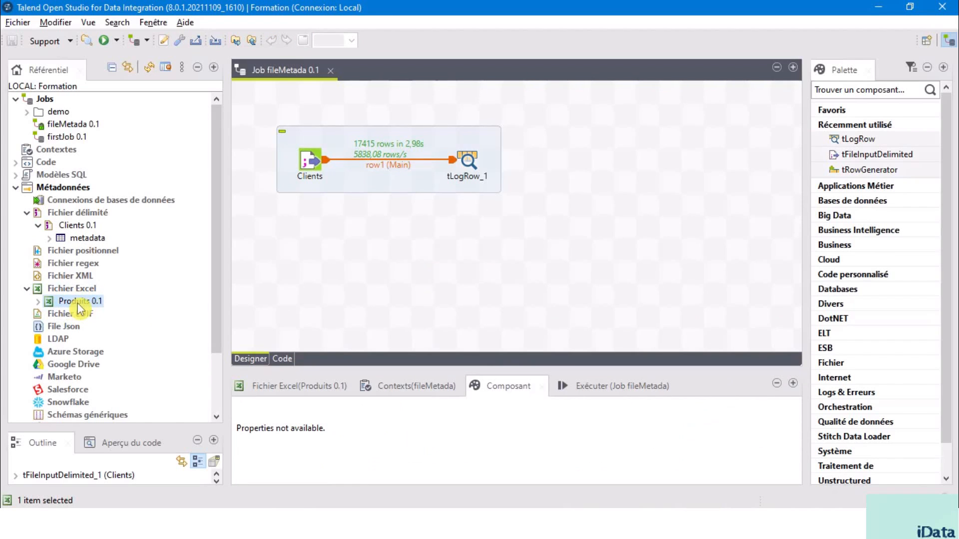
drag(74, 306, 310, 247)
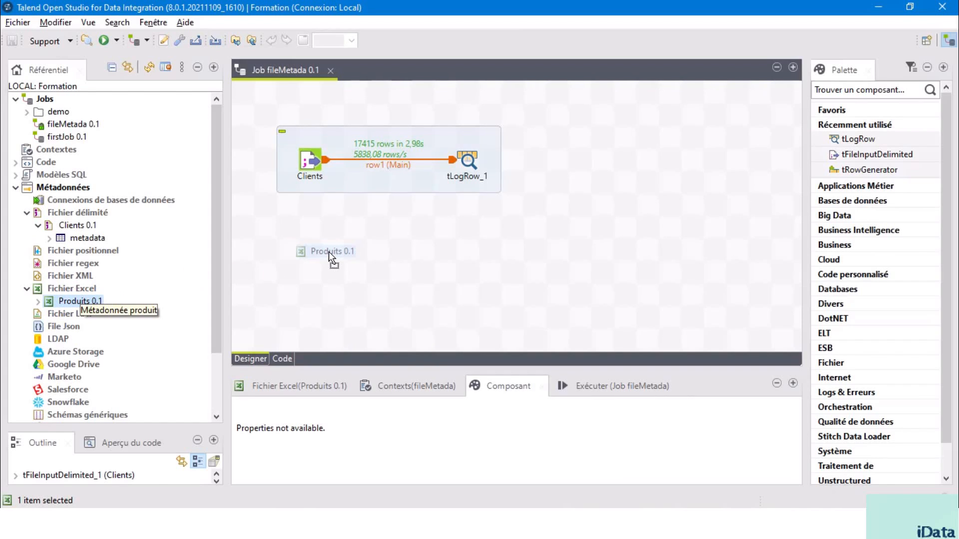
mouse_move(328, 252)
mouse_down()
mouse_move(327, 260)
mouse_move(325, 248)
mouse_up()
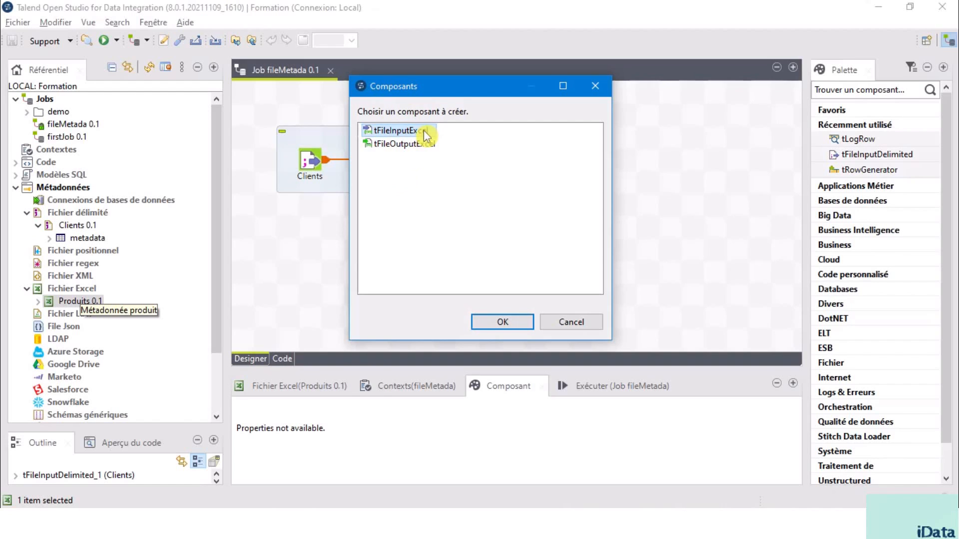
click(502, 322)
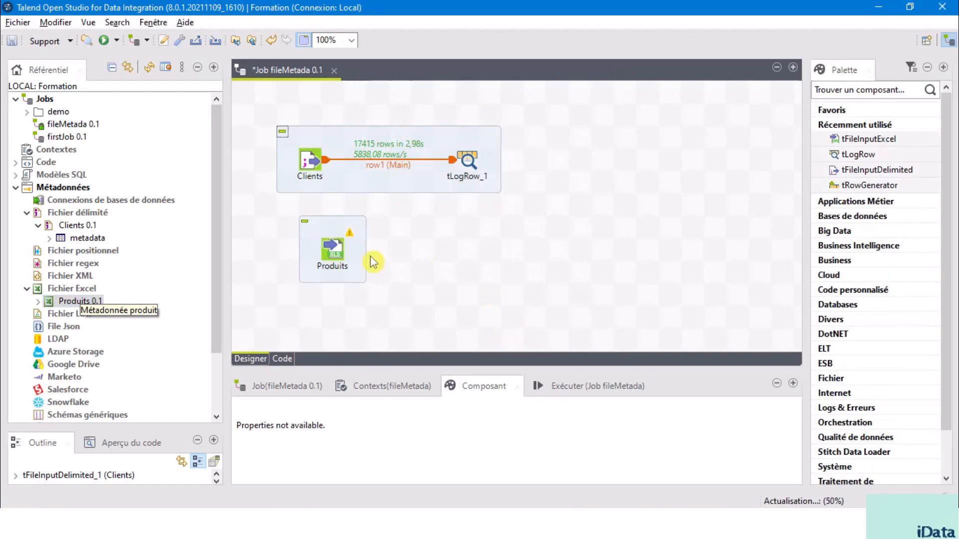
Step: Switch the Produits component's properties to Built-in through its file path, then set the property type back to Référentiel
click(335, 244)
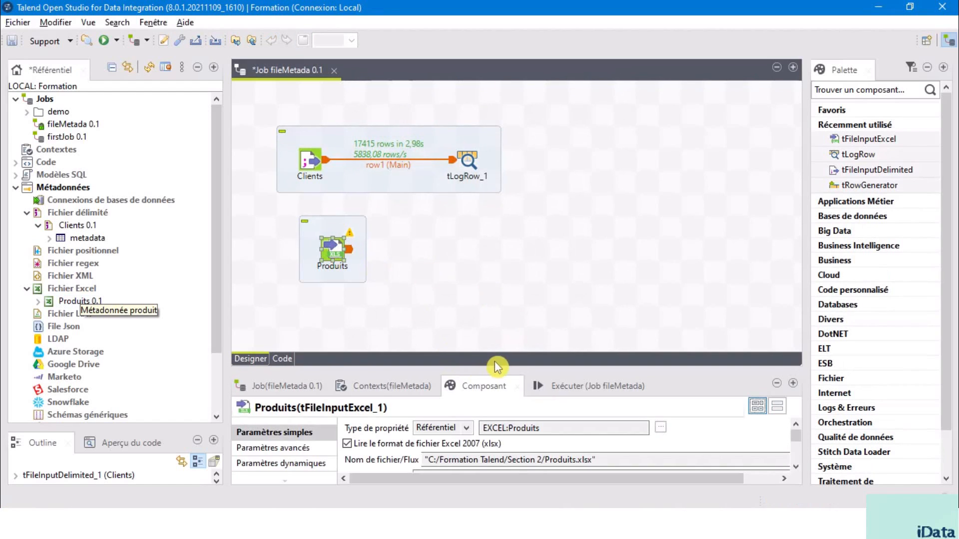
drag(500, 370, 516, 193)
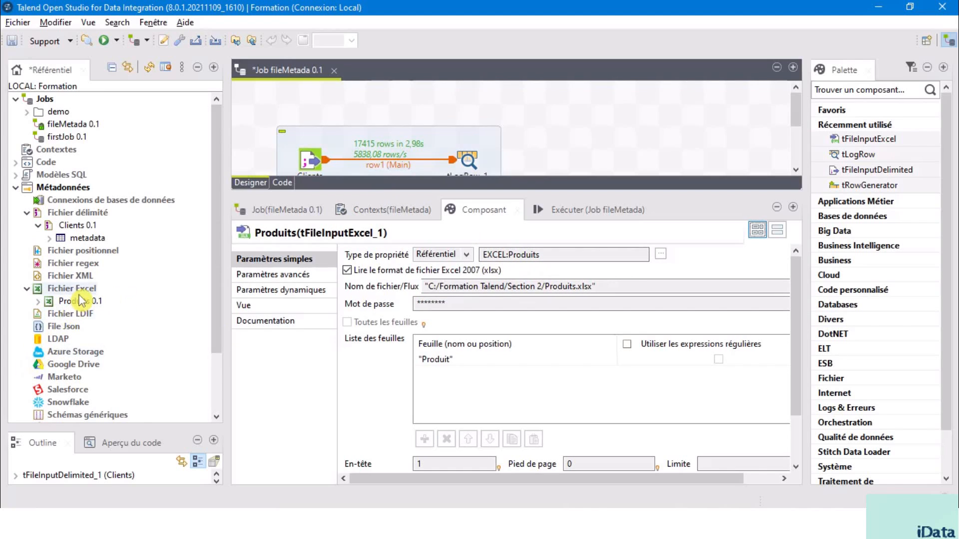
click(435, 287)
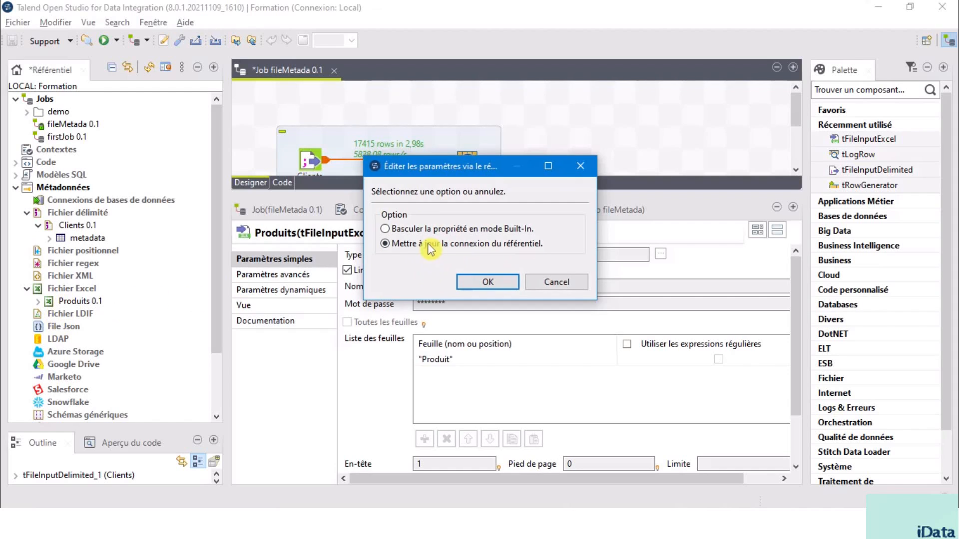
click(395, 231)
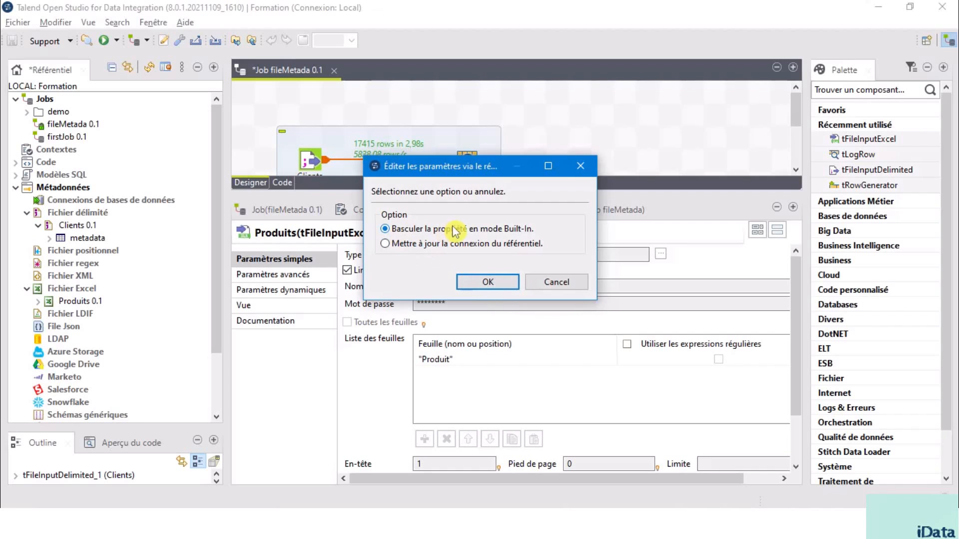
click(504, 281)
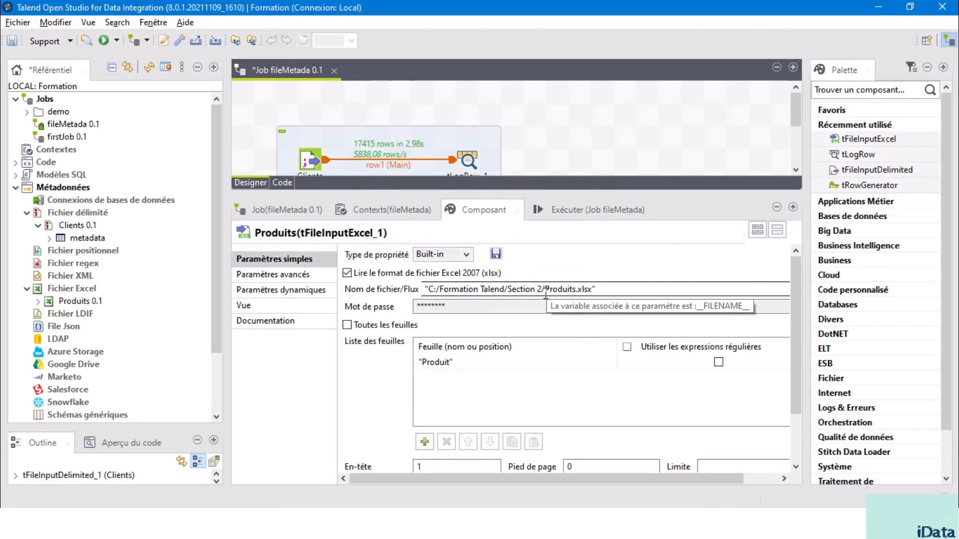
drag(525, 289, 389, 281)
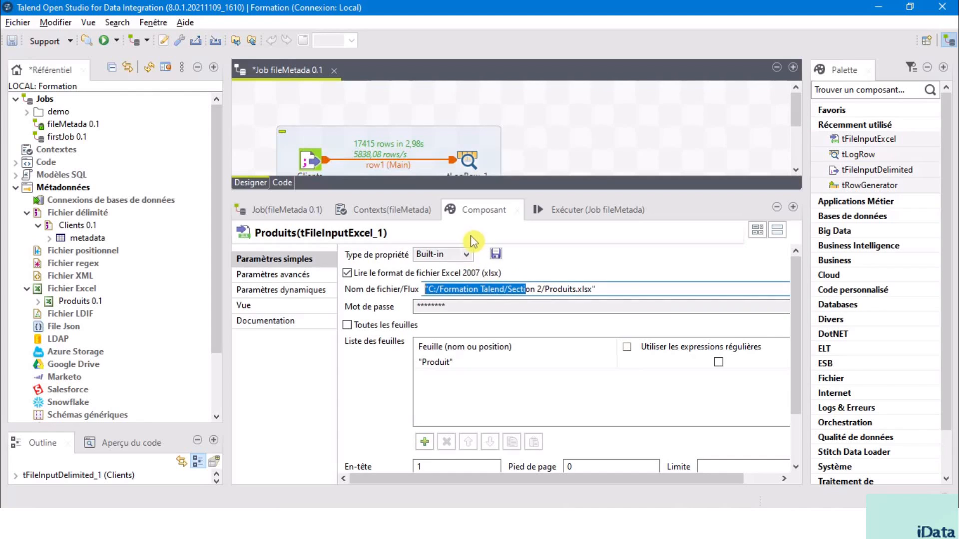
click(465, 254)
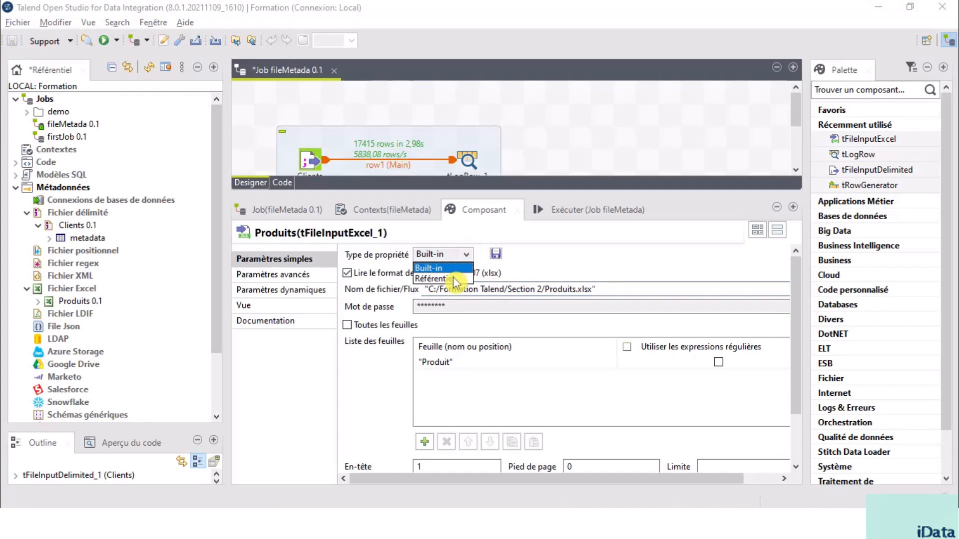
click(440, 278)
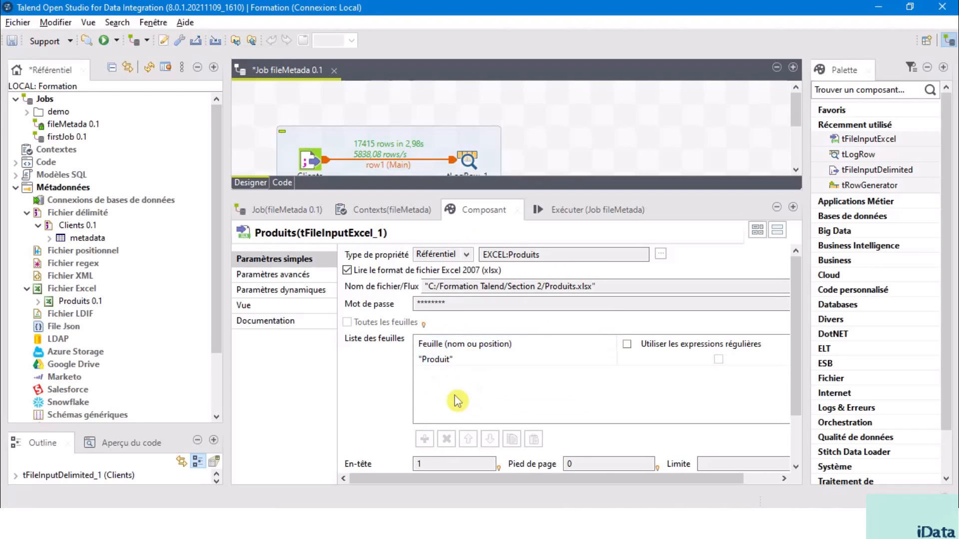
Step: Enlarge the canvas and add a second tLogRow component beside Produits
drag(517, 192, 514, 345)
click(500, 256)
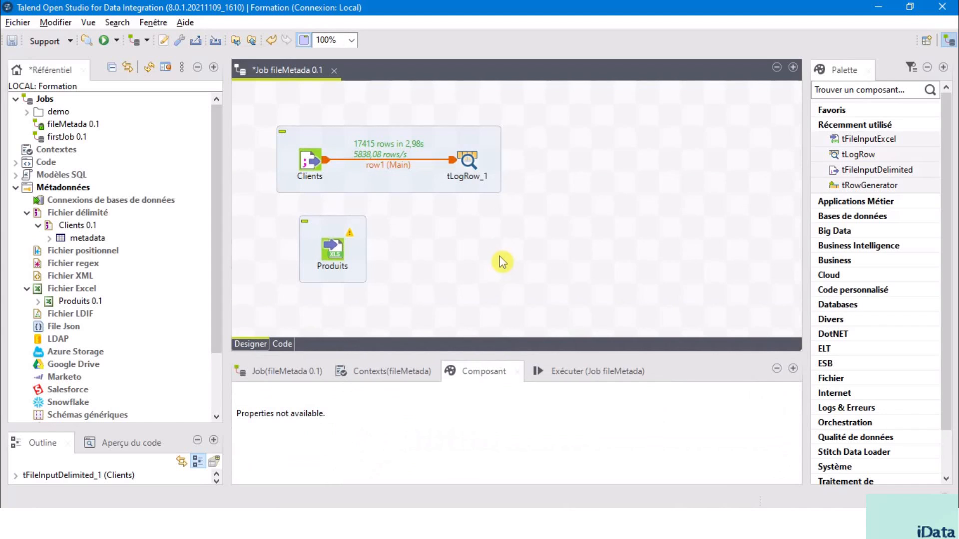
text(tlog)
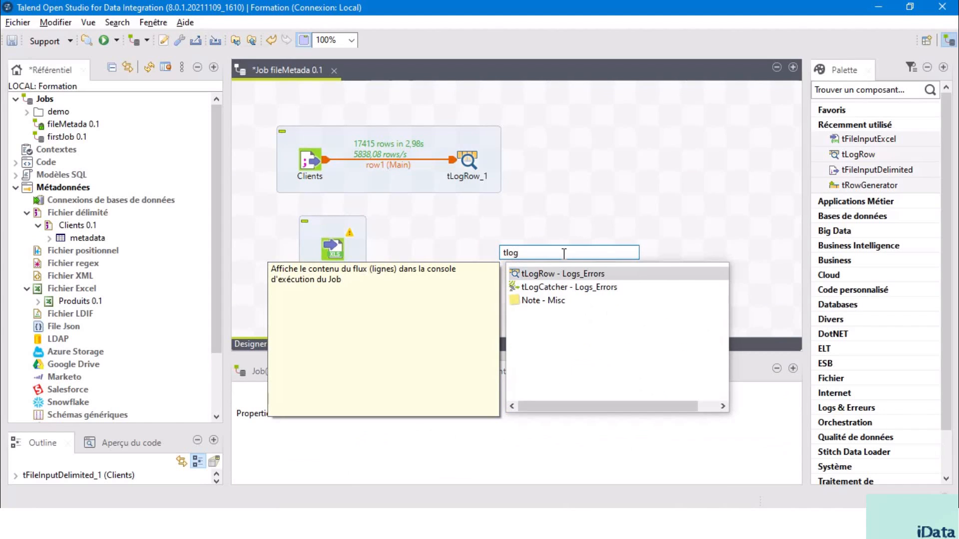
double_click(545, 274)
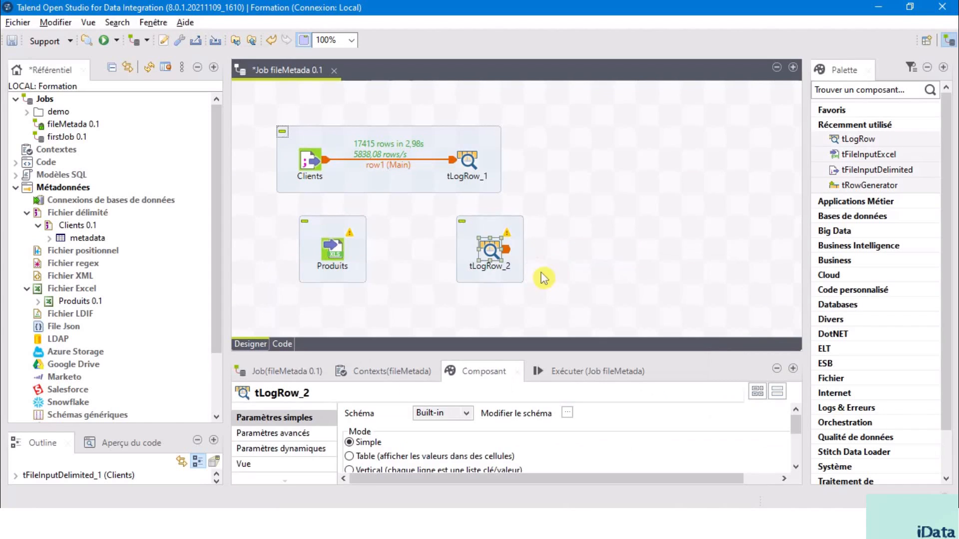
Step: Connect the Produits component to tLogRow_2 with a Principal (Main) row link
click(334, 247)
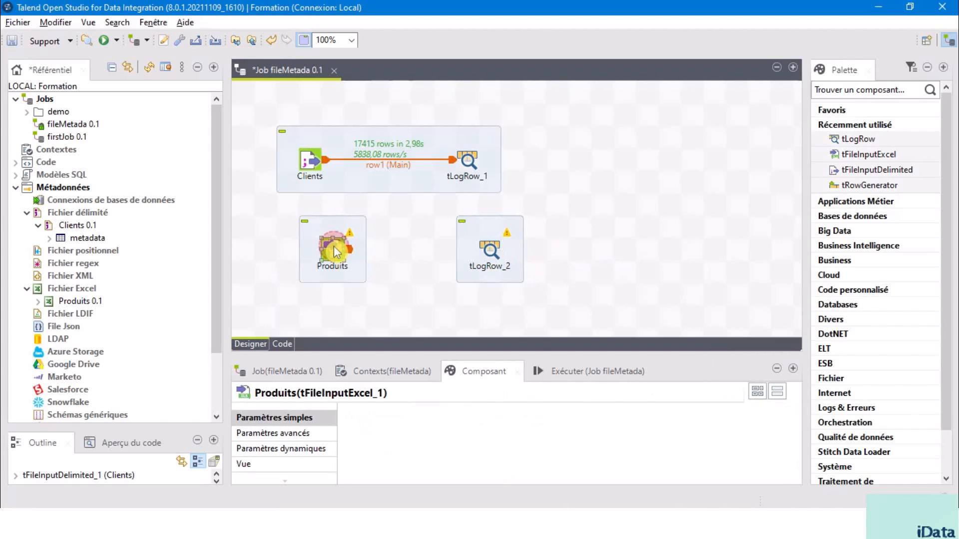
right_click(334, 245)
mouse_move(375, 257)
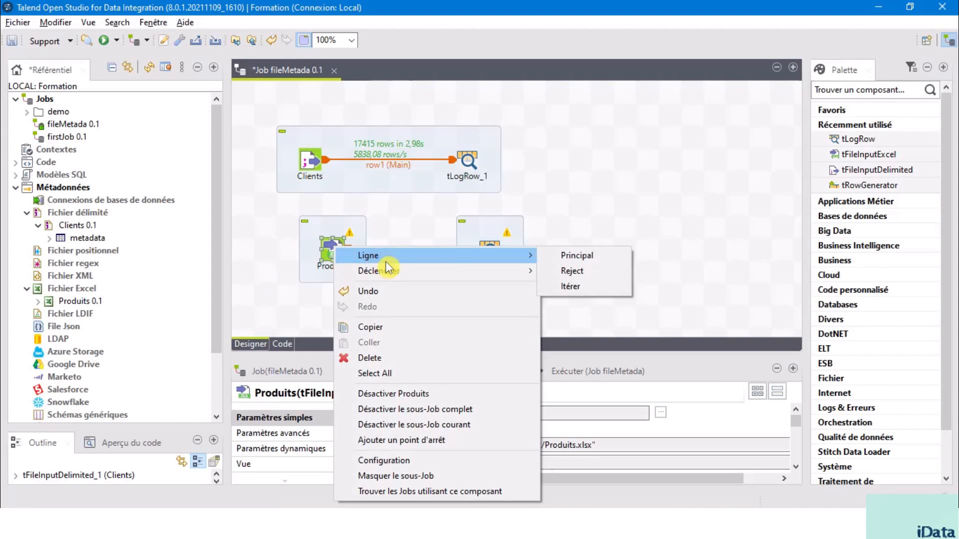
click(569, 256)
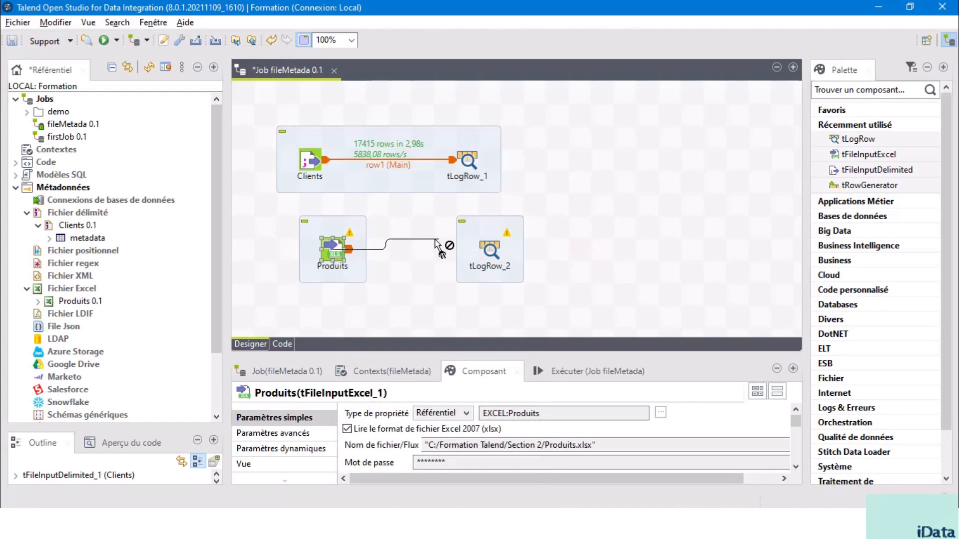
click(494, 251)
click(581, 196)
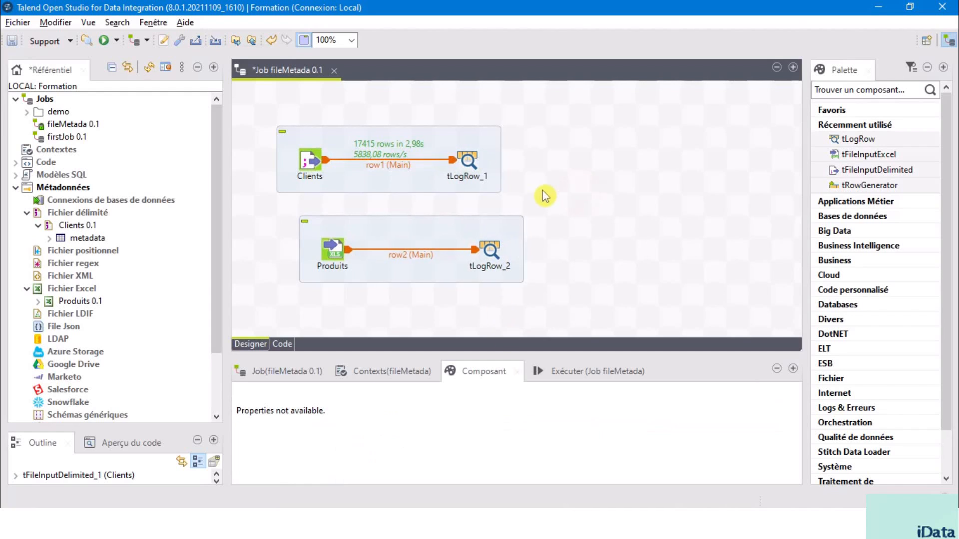
Step: Deactivate the Clients and tLogRow_1 components together
drag(250, 107, 296, 163)
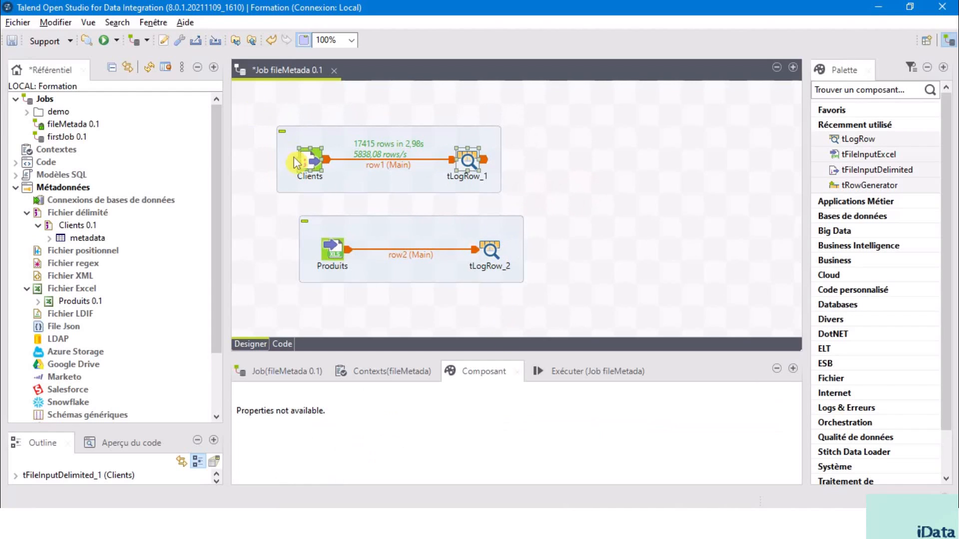
right_click(316, 162)
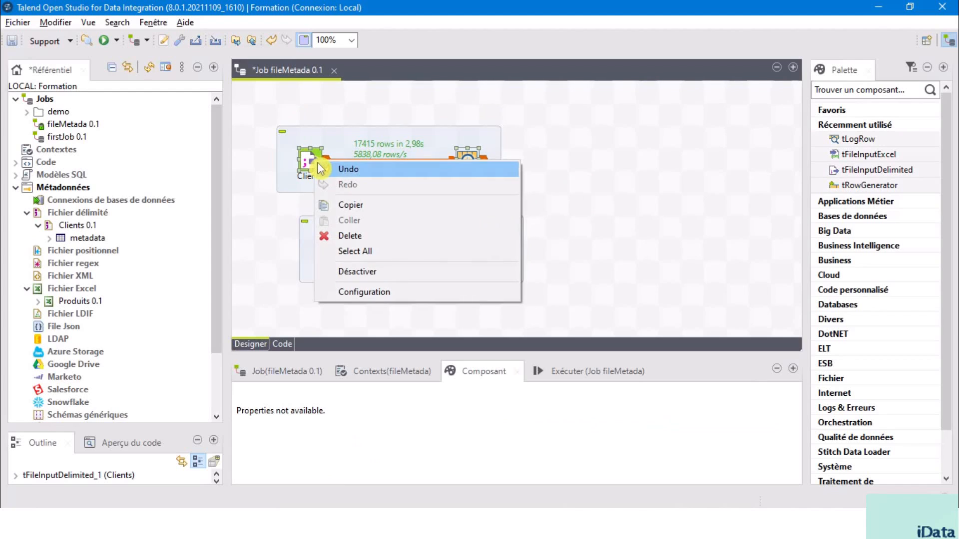
click(389, 271)
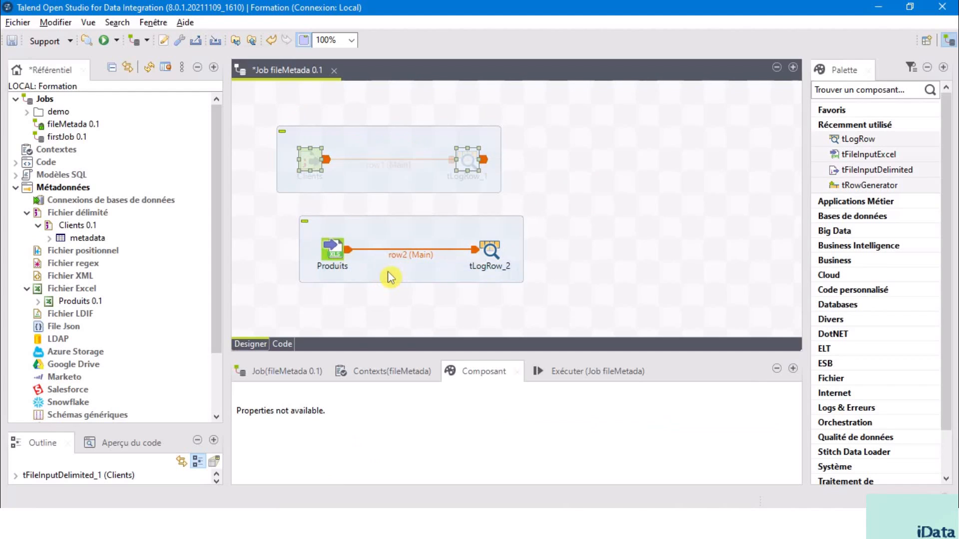
Step: Move Produits and tLogRow_2 together so they line up directly beneath the Clients subjob
drag(255, 216, 597, 283)
drag(344, 257, 322, 257)
click(378, 307)
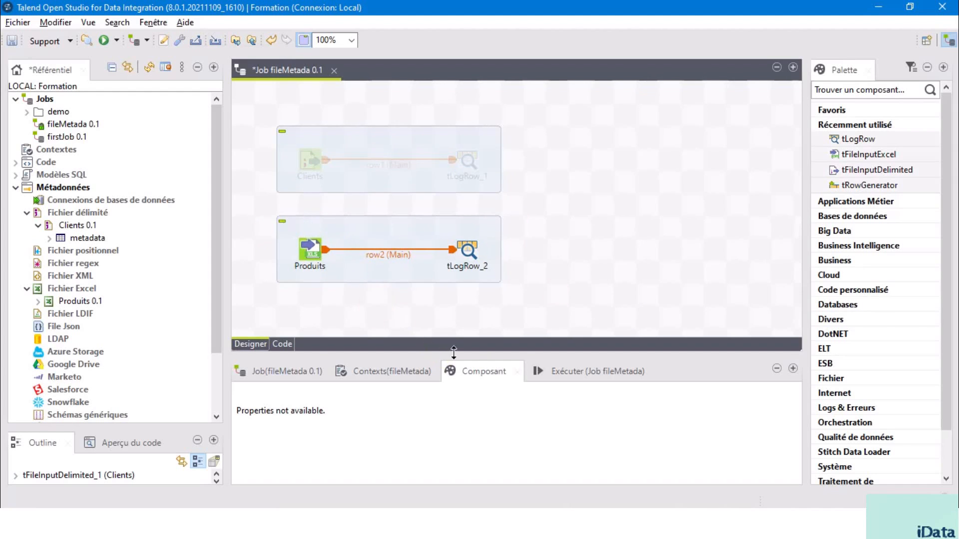
Step: Run the fileMetada job with only the Produits flow active and inspect the product rows in the console
click(580, 371)
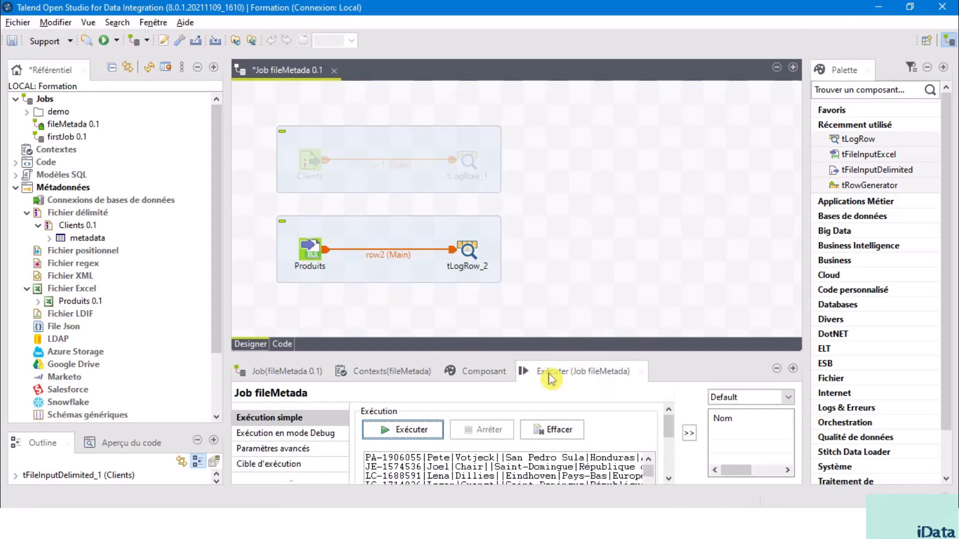
click(398, 437)
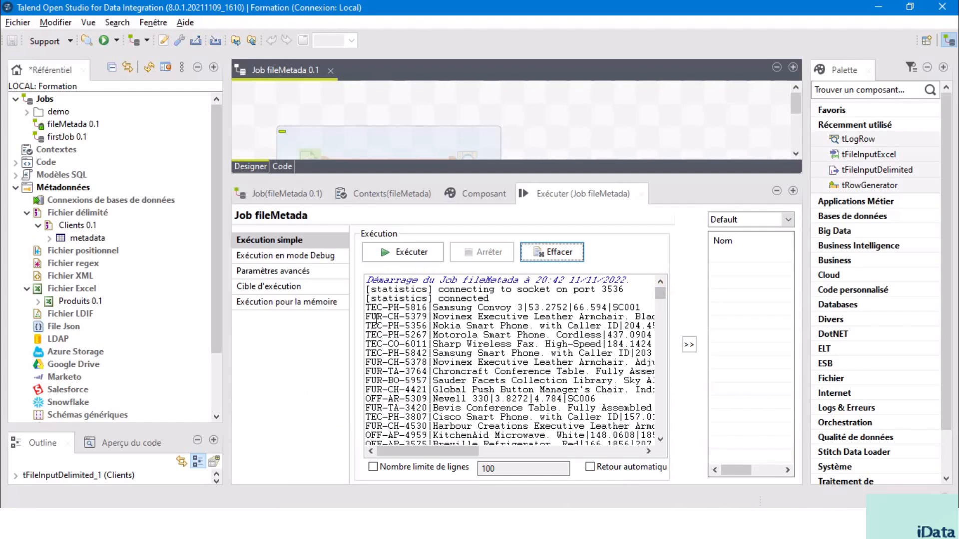
drag(367, 311, 618, 436)
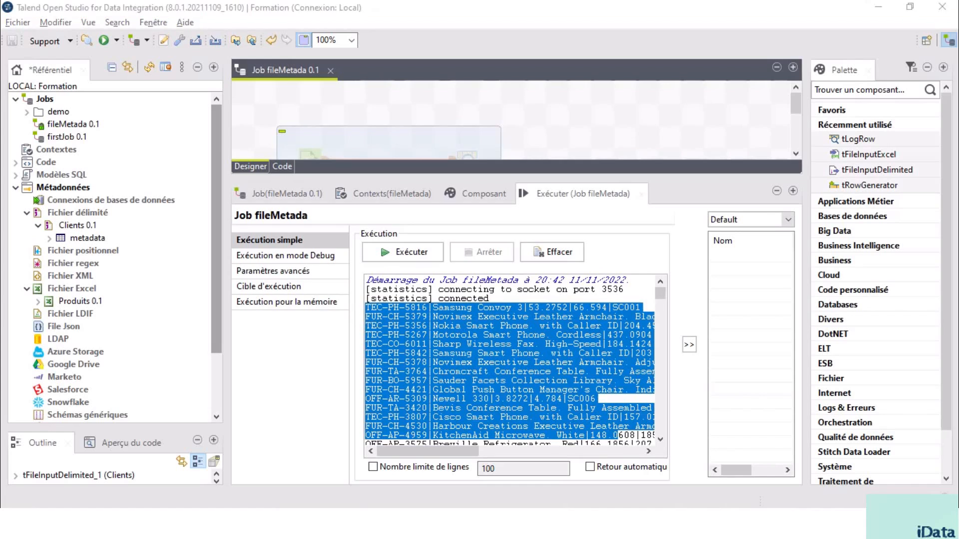